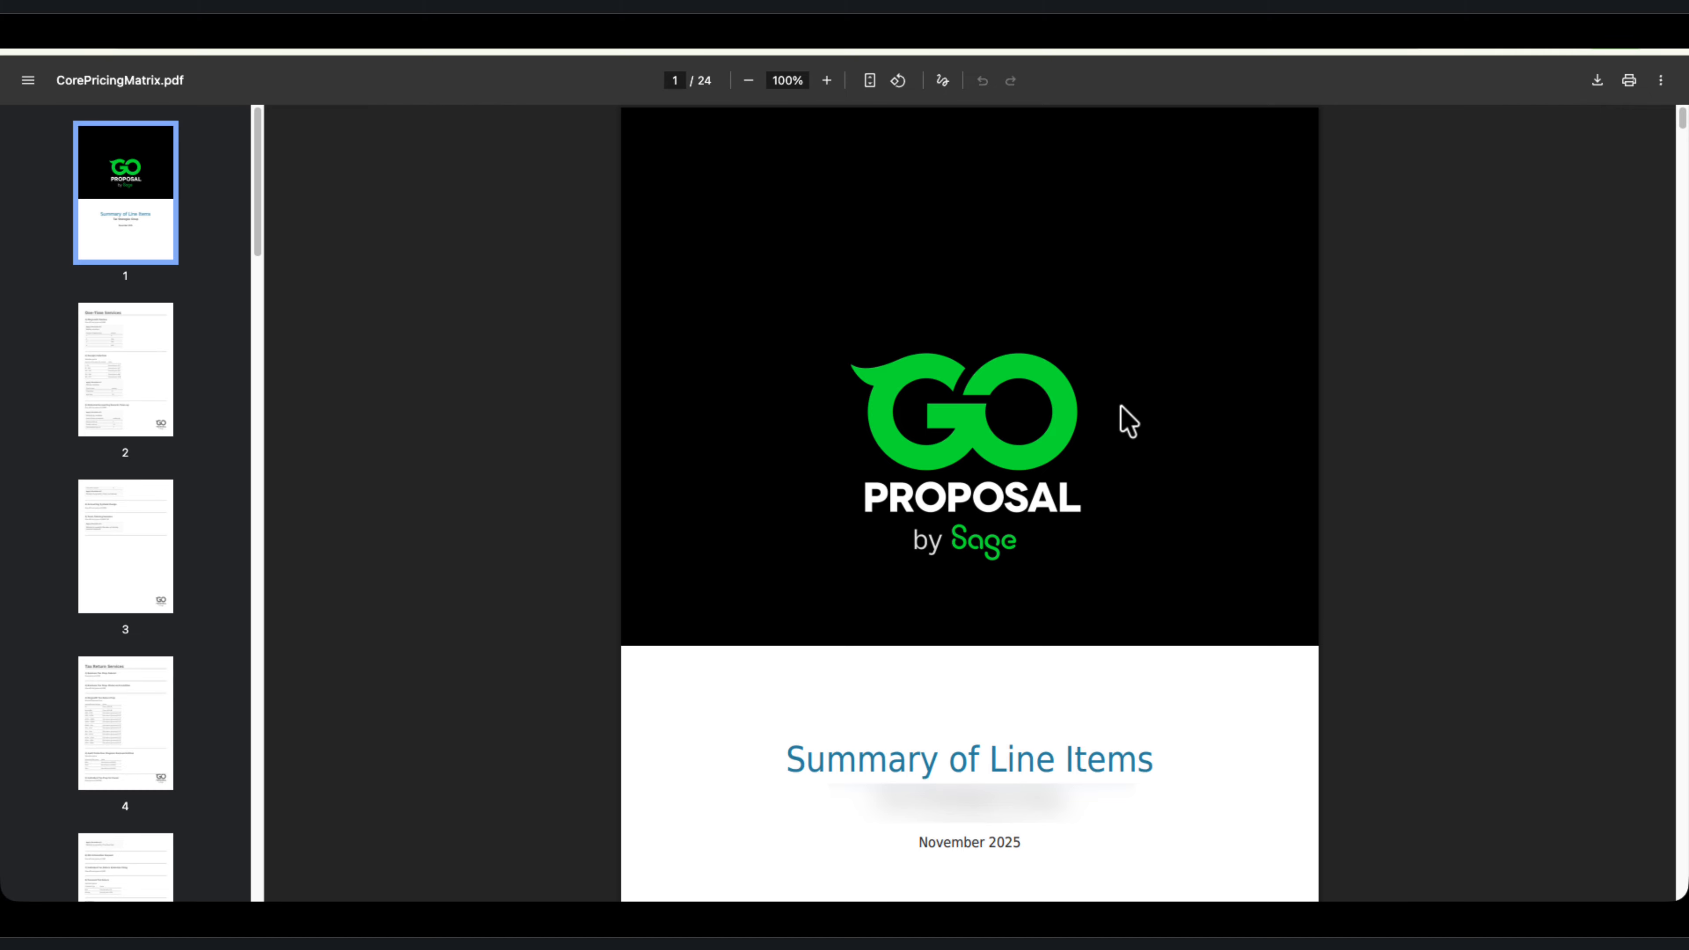
# Look over the One-Time Services pricing page in CorePricingMatrix.pdf
pyautogui.scroll(-15, 1129, 422)
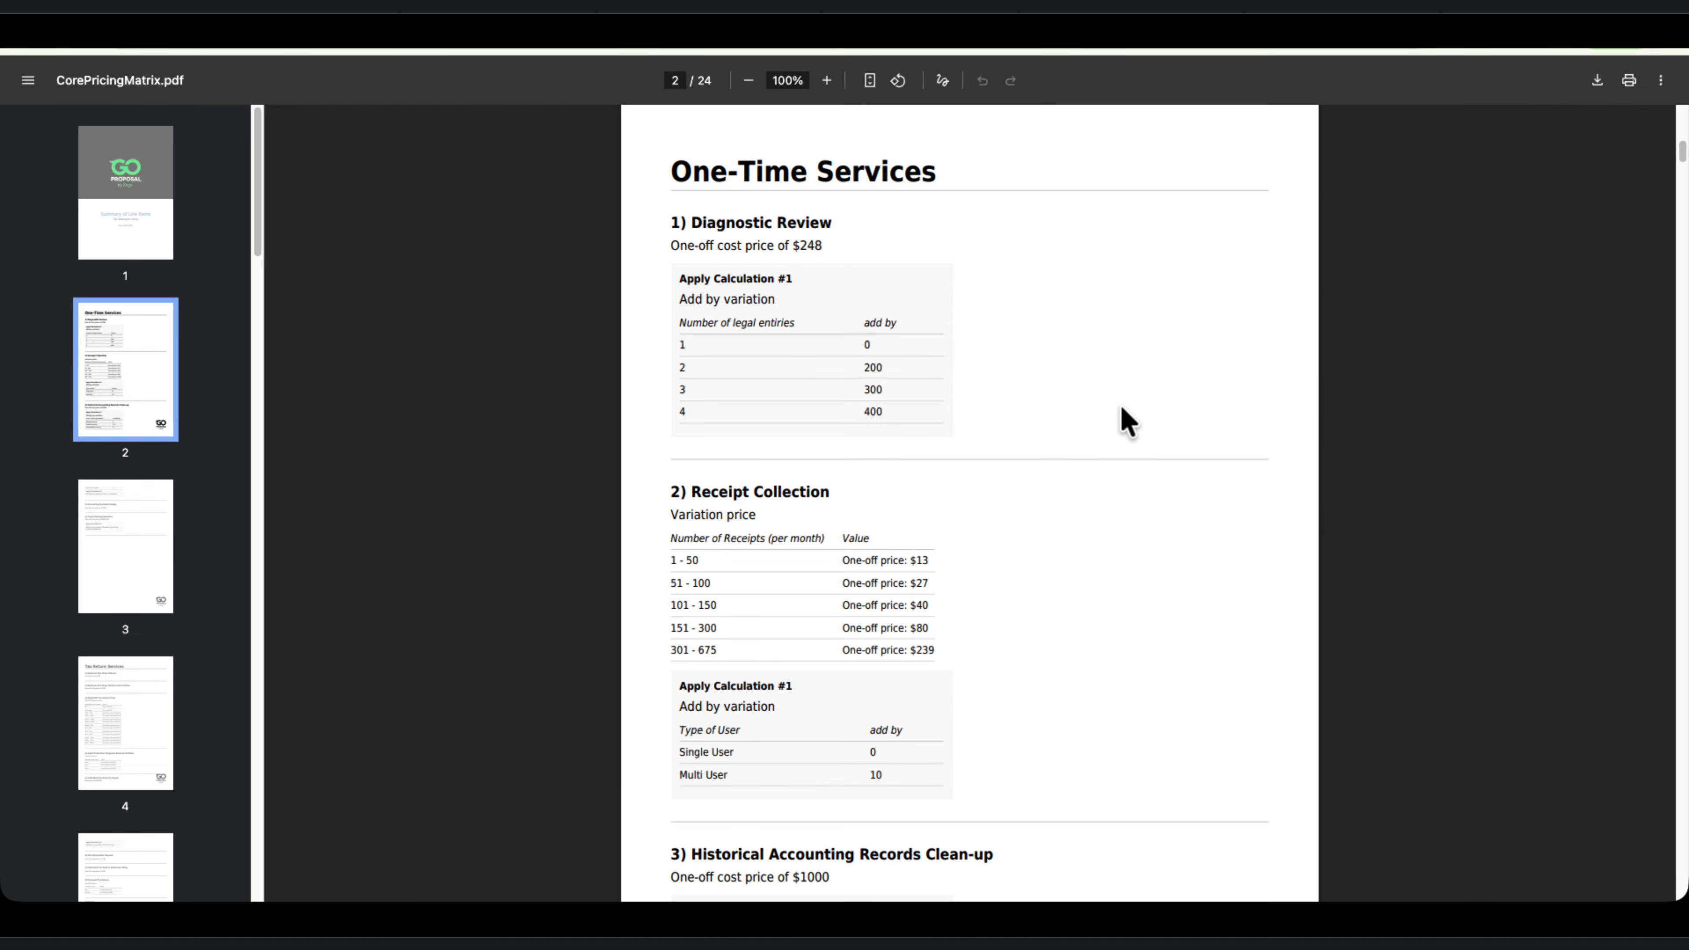
pyautogui.scroll(10, 1129, 421)
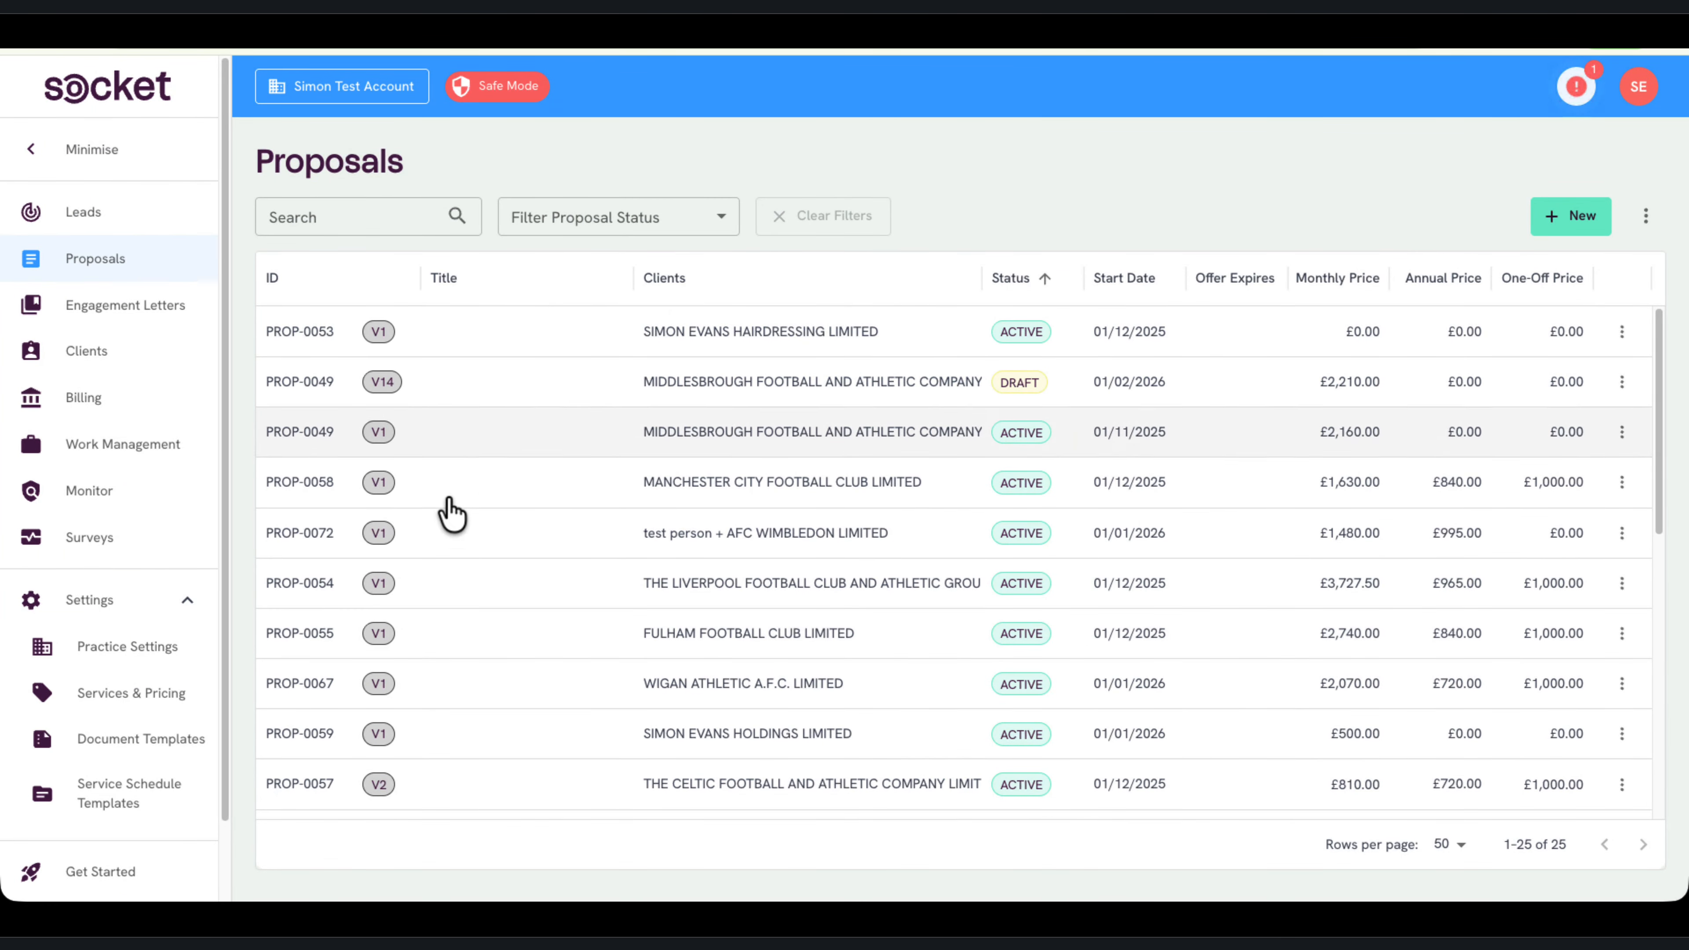
# In Socket's Services & Pricing, create new pricing by importing the GoProposal matrix CorePricingMatrix (2) (1).pdf, and open the imported pricing menu
pyautogui.click(151, 706)
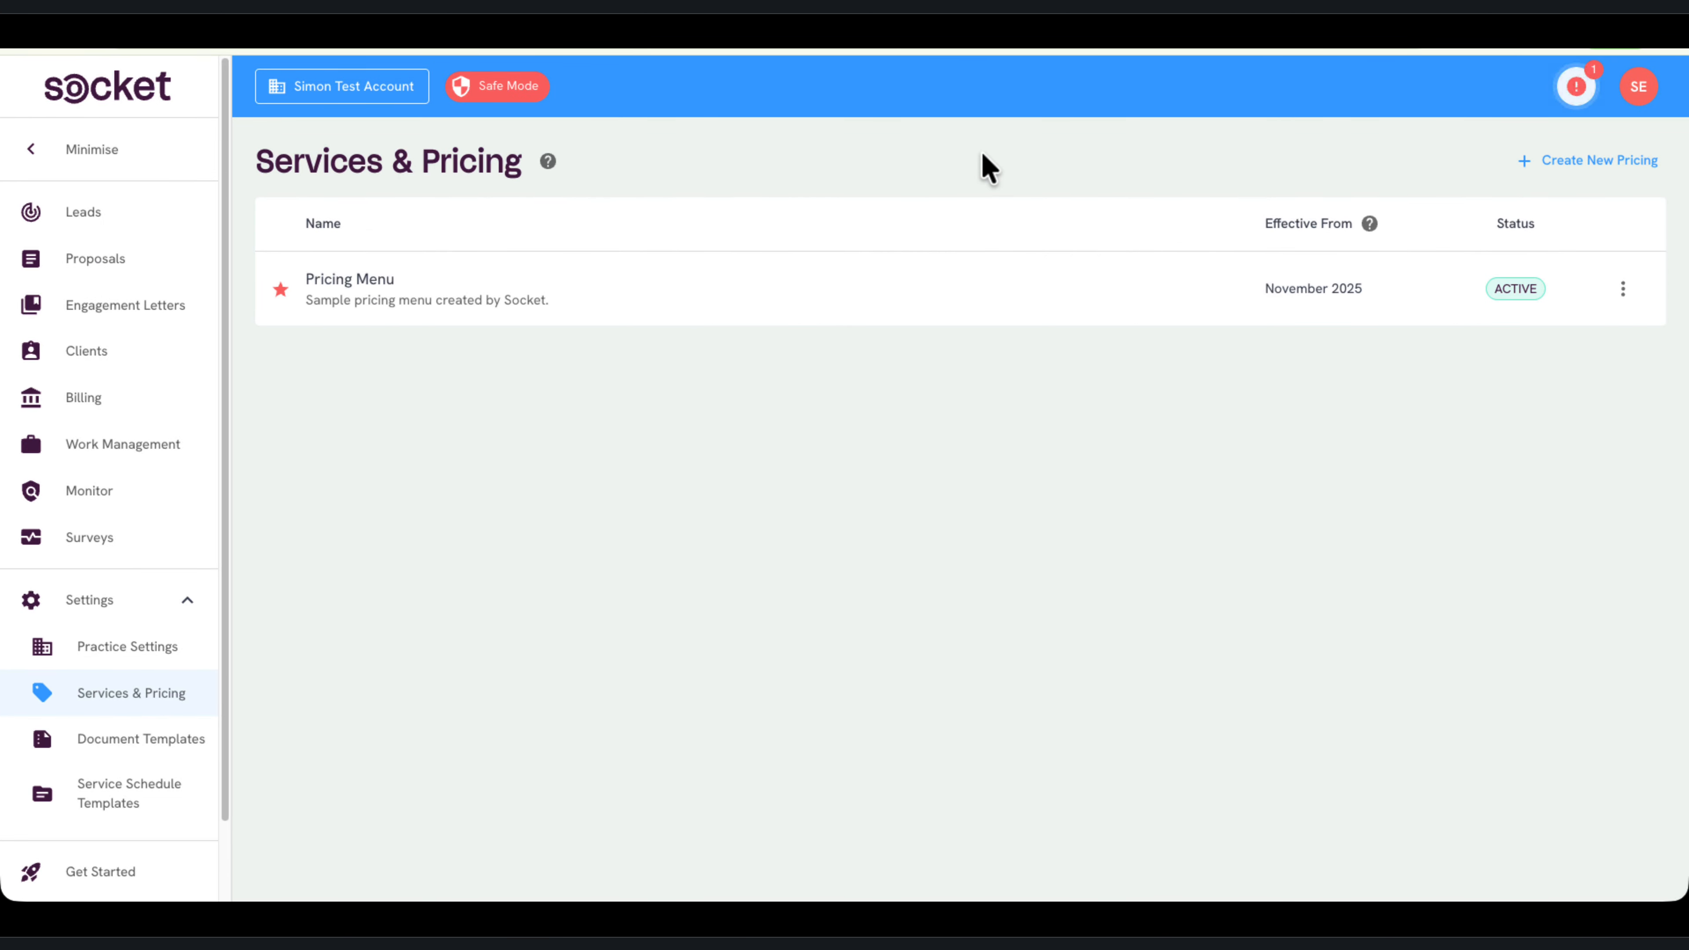
pyautogui.click(1546, 163)
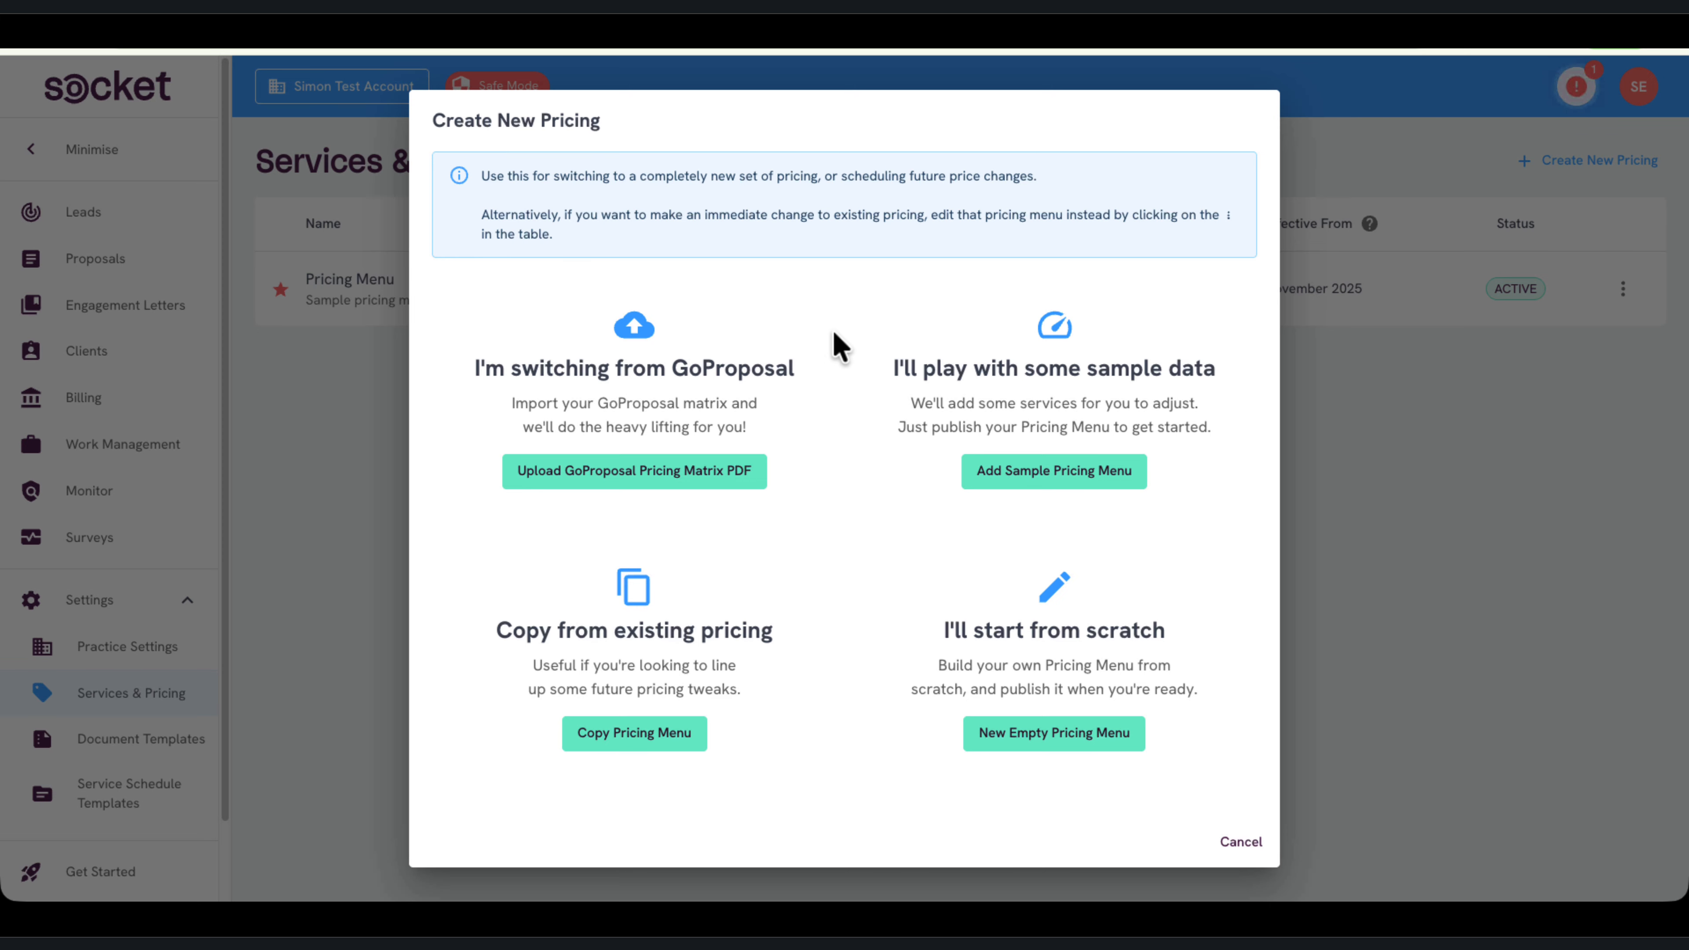
pyautogui.click(629, 470)
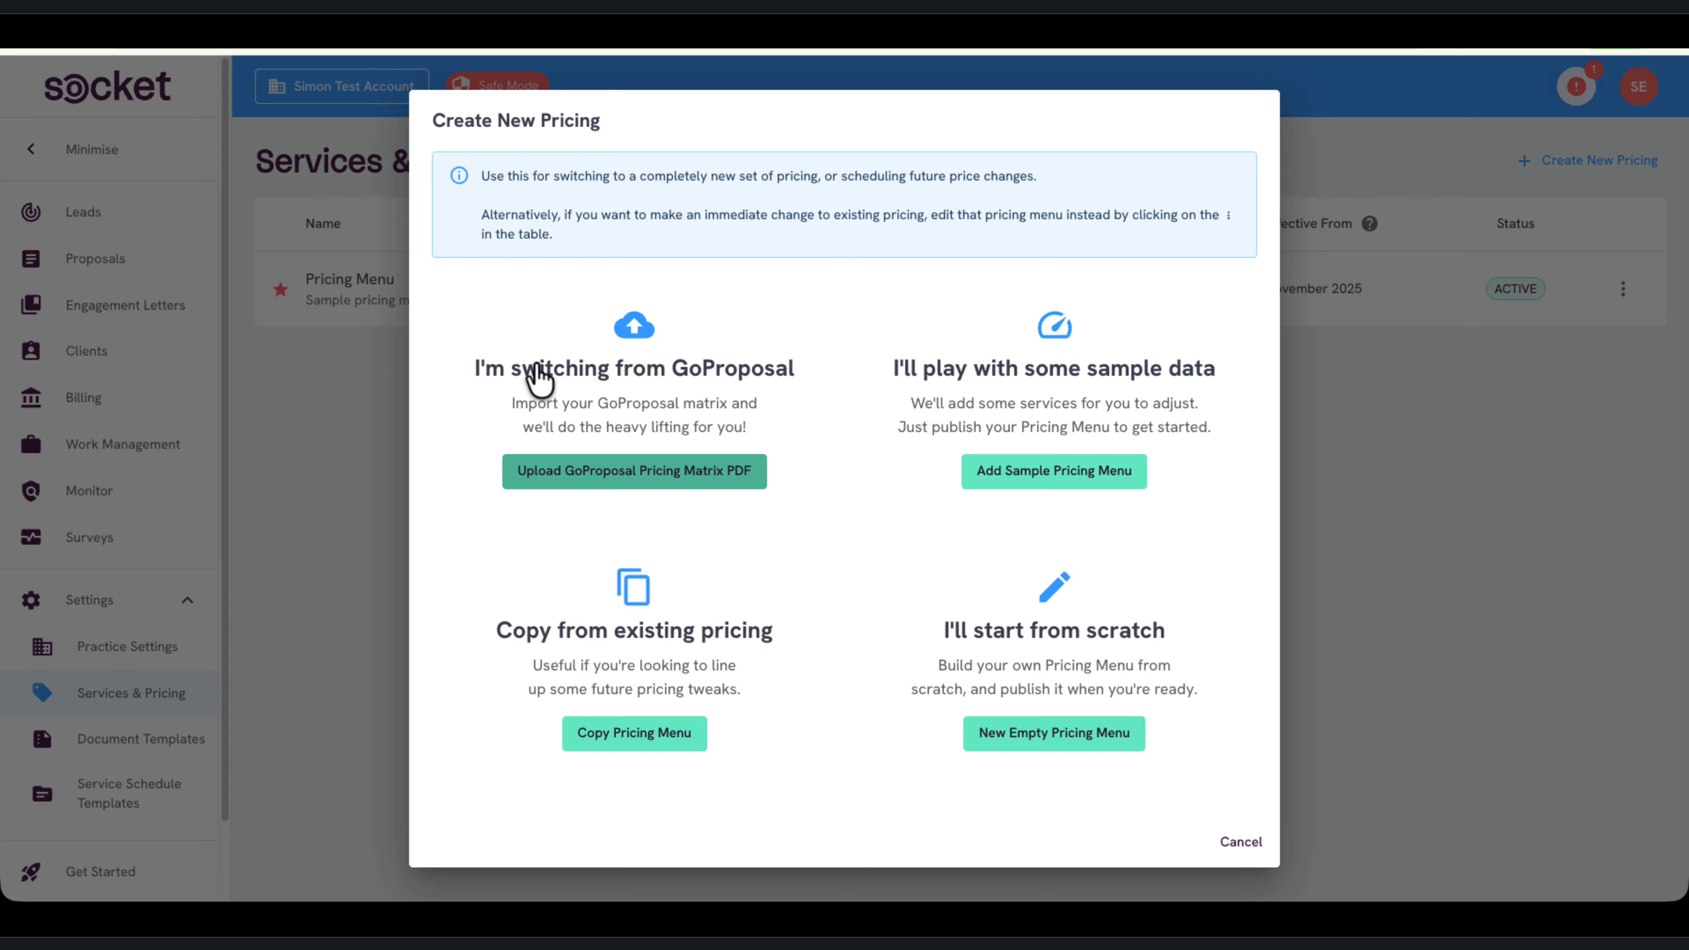
pyautogui.doubleClick(392, 224)
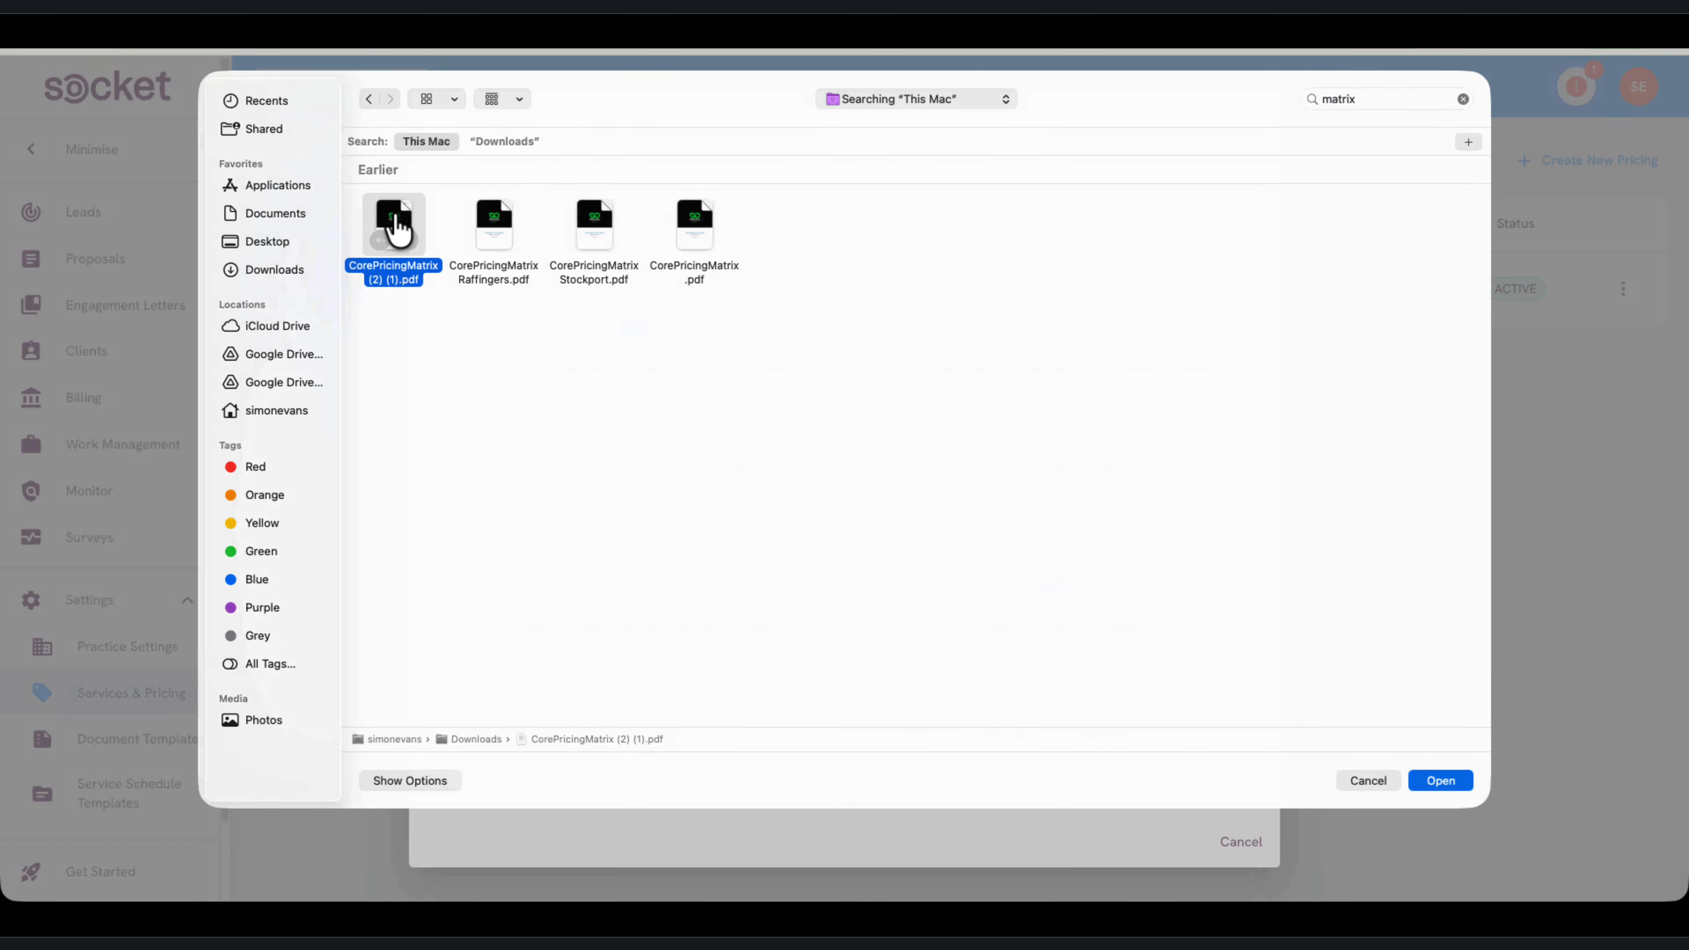
pyautogui.click(628, 470)
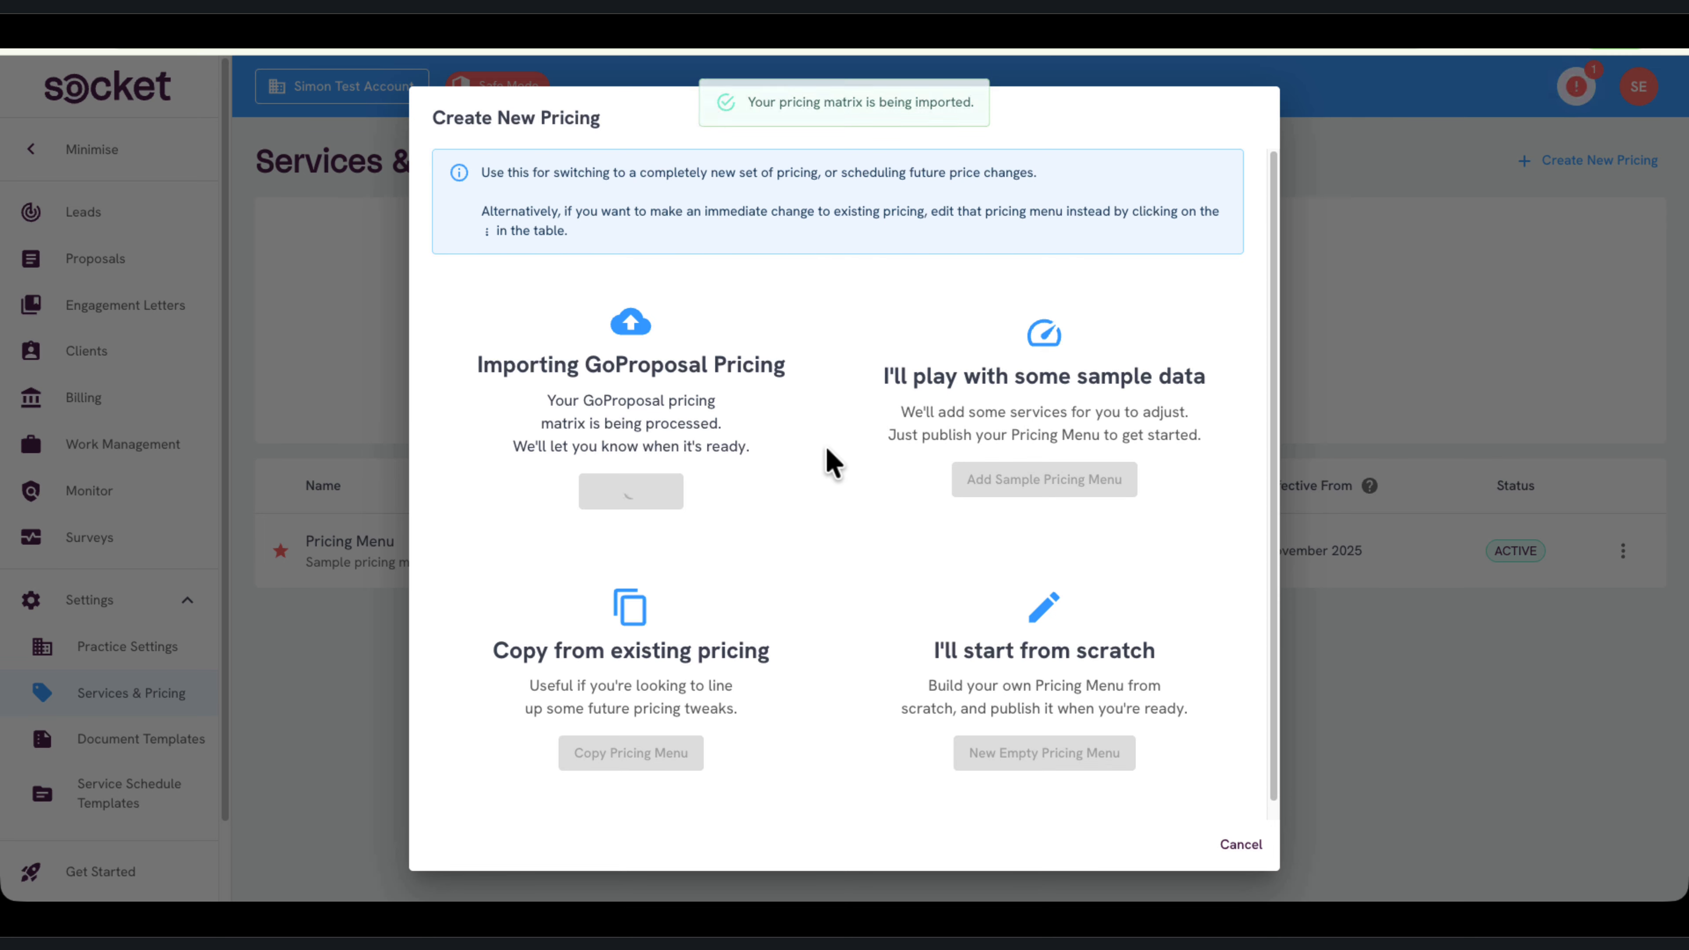
pyautogui.click(699, 514)
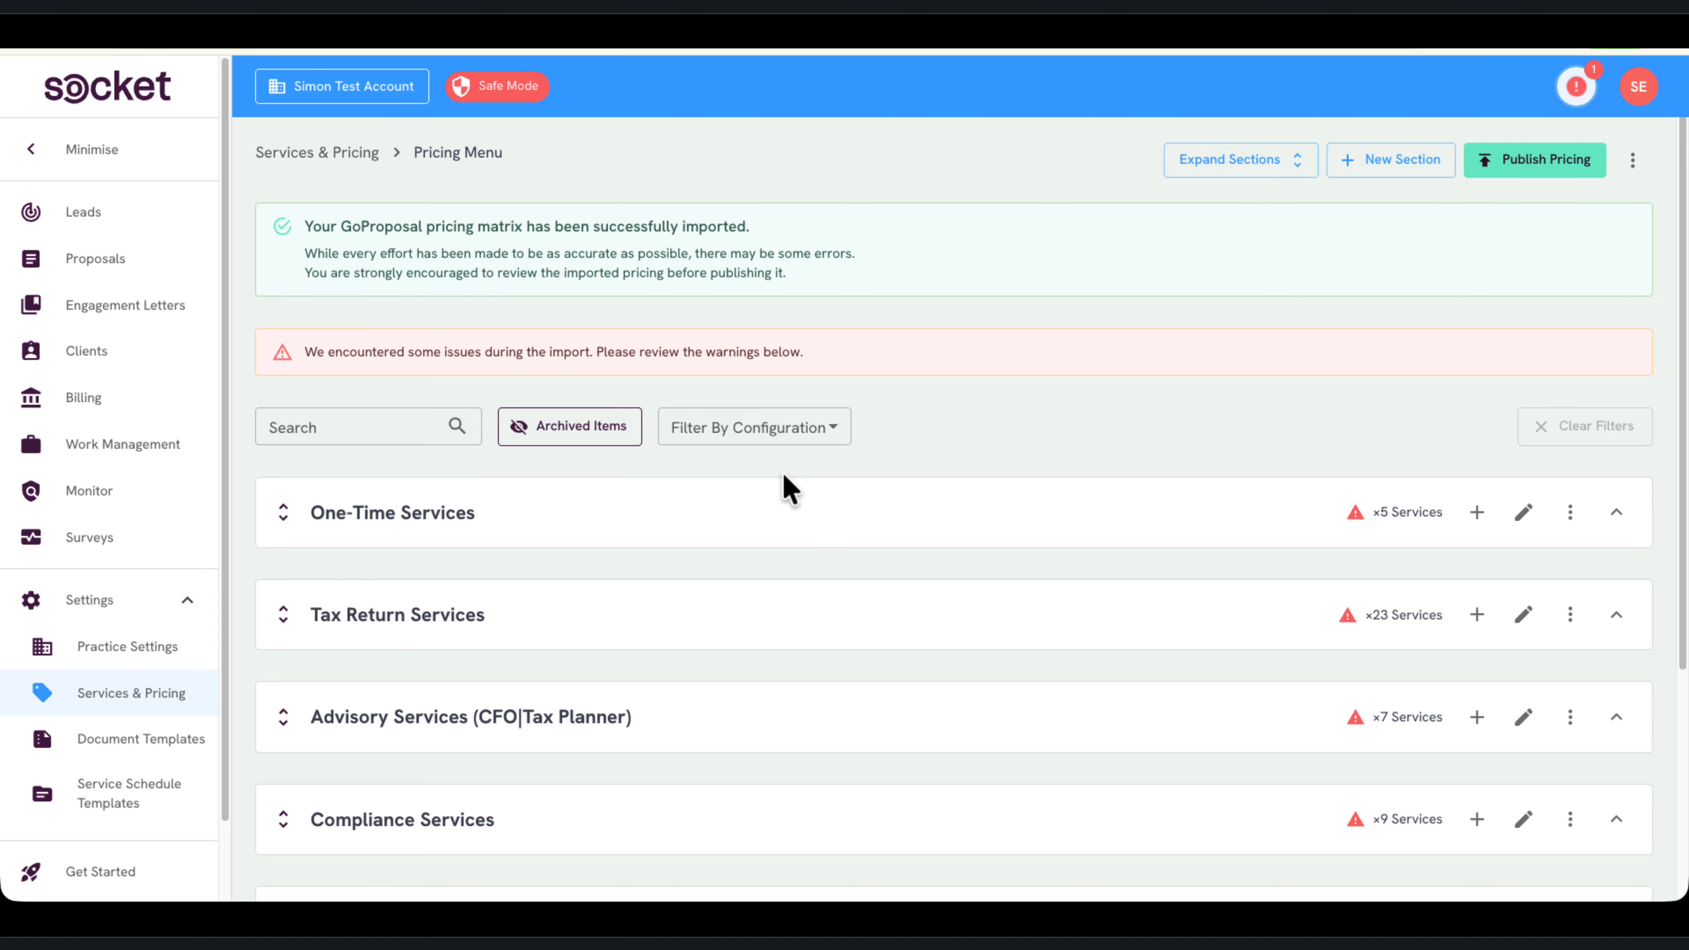
# Inspect the settings of the driver that failed to import under Receipt Collection in One-Time Services, without changing them
pyautogui.click(824, 506)
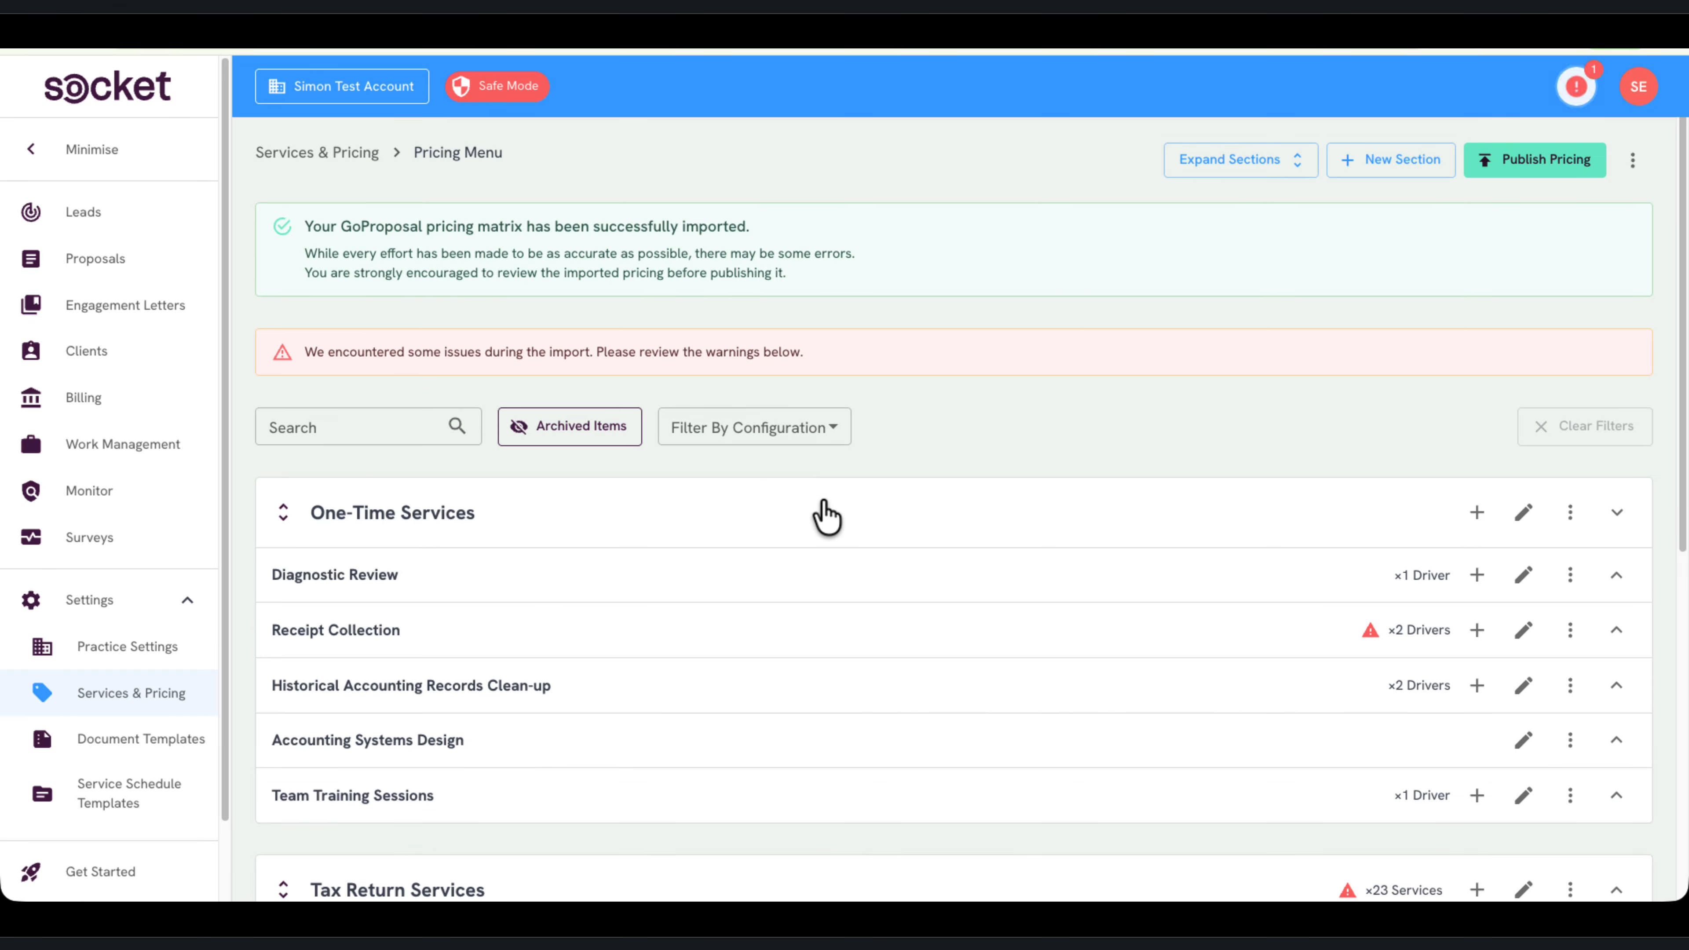
pyautogui.click(1365, 644)
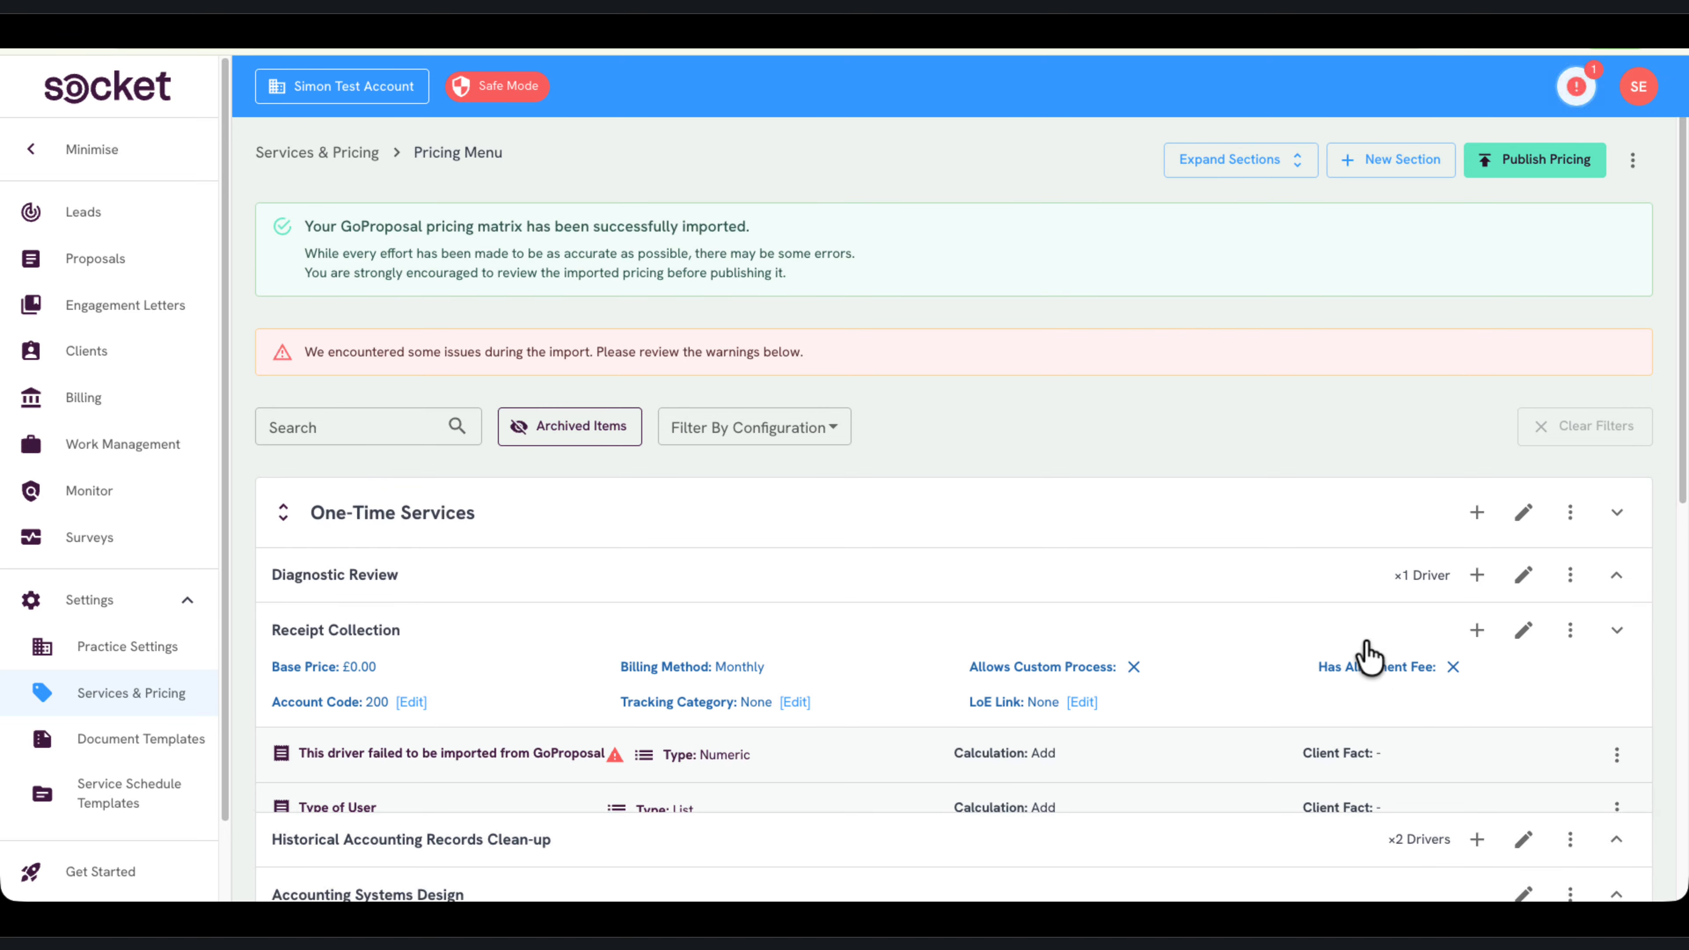
pyautogui.scroll(-1, 886, 648)
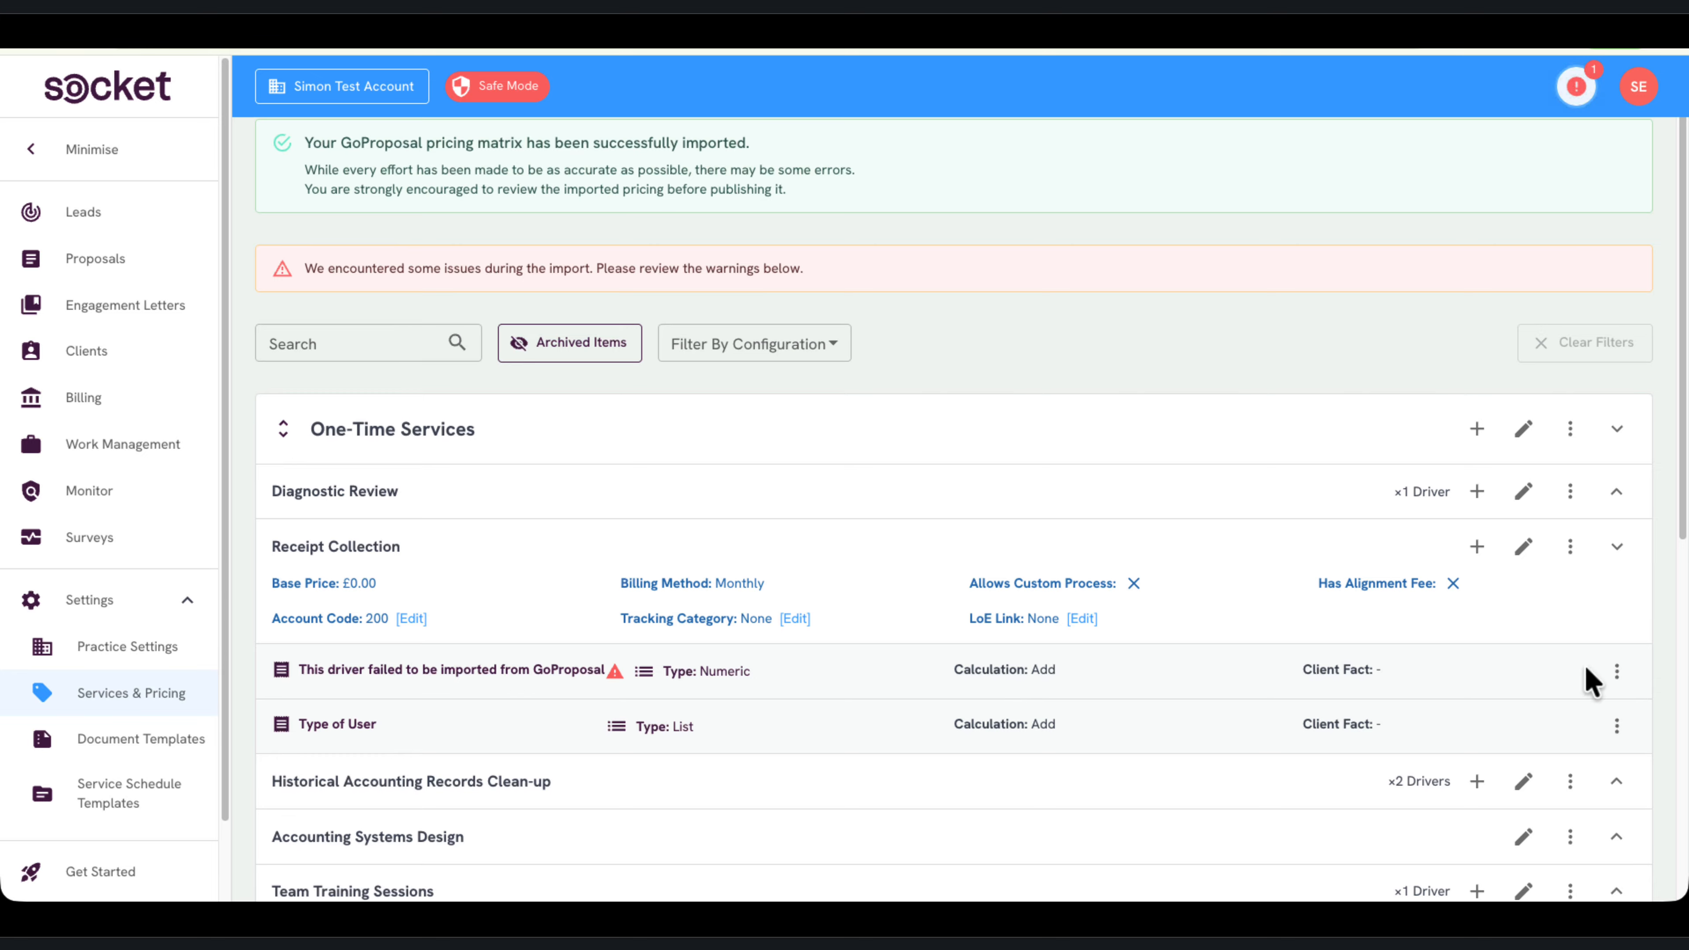
pyautogui.click(1617, 671)
pyautogui.click(1532, 715)
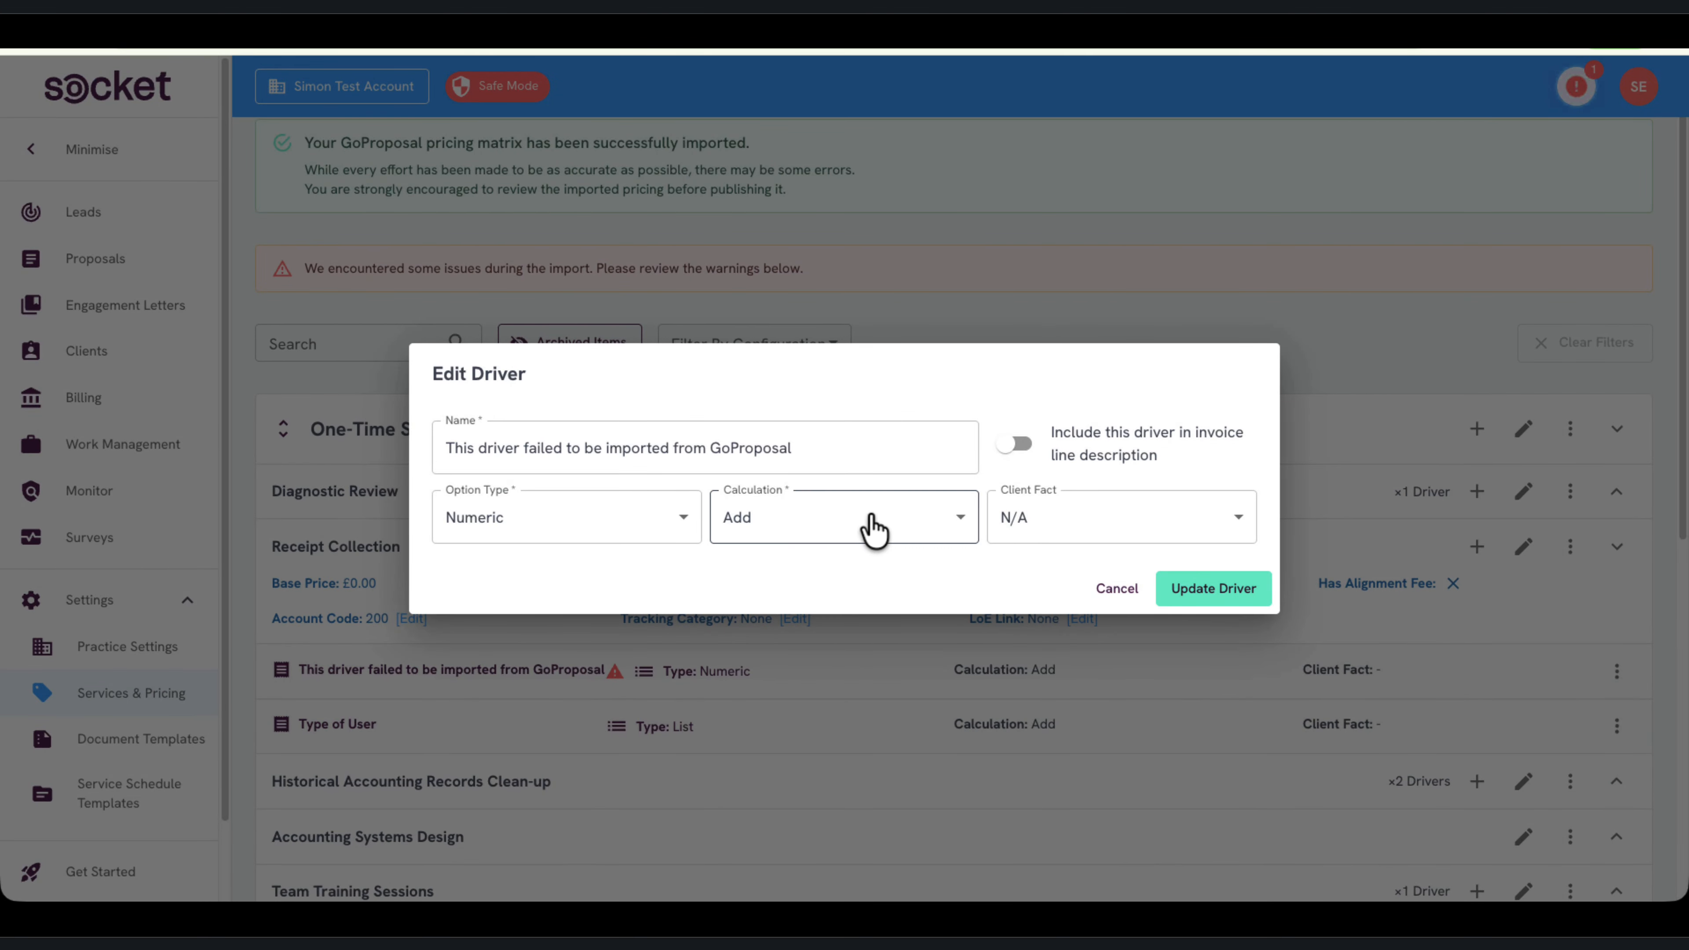
pyautogui.click(1117, 588)
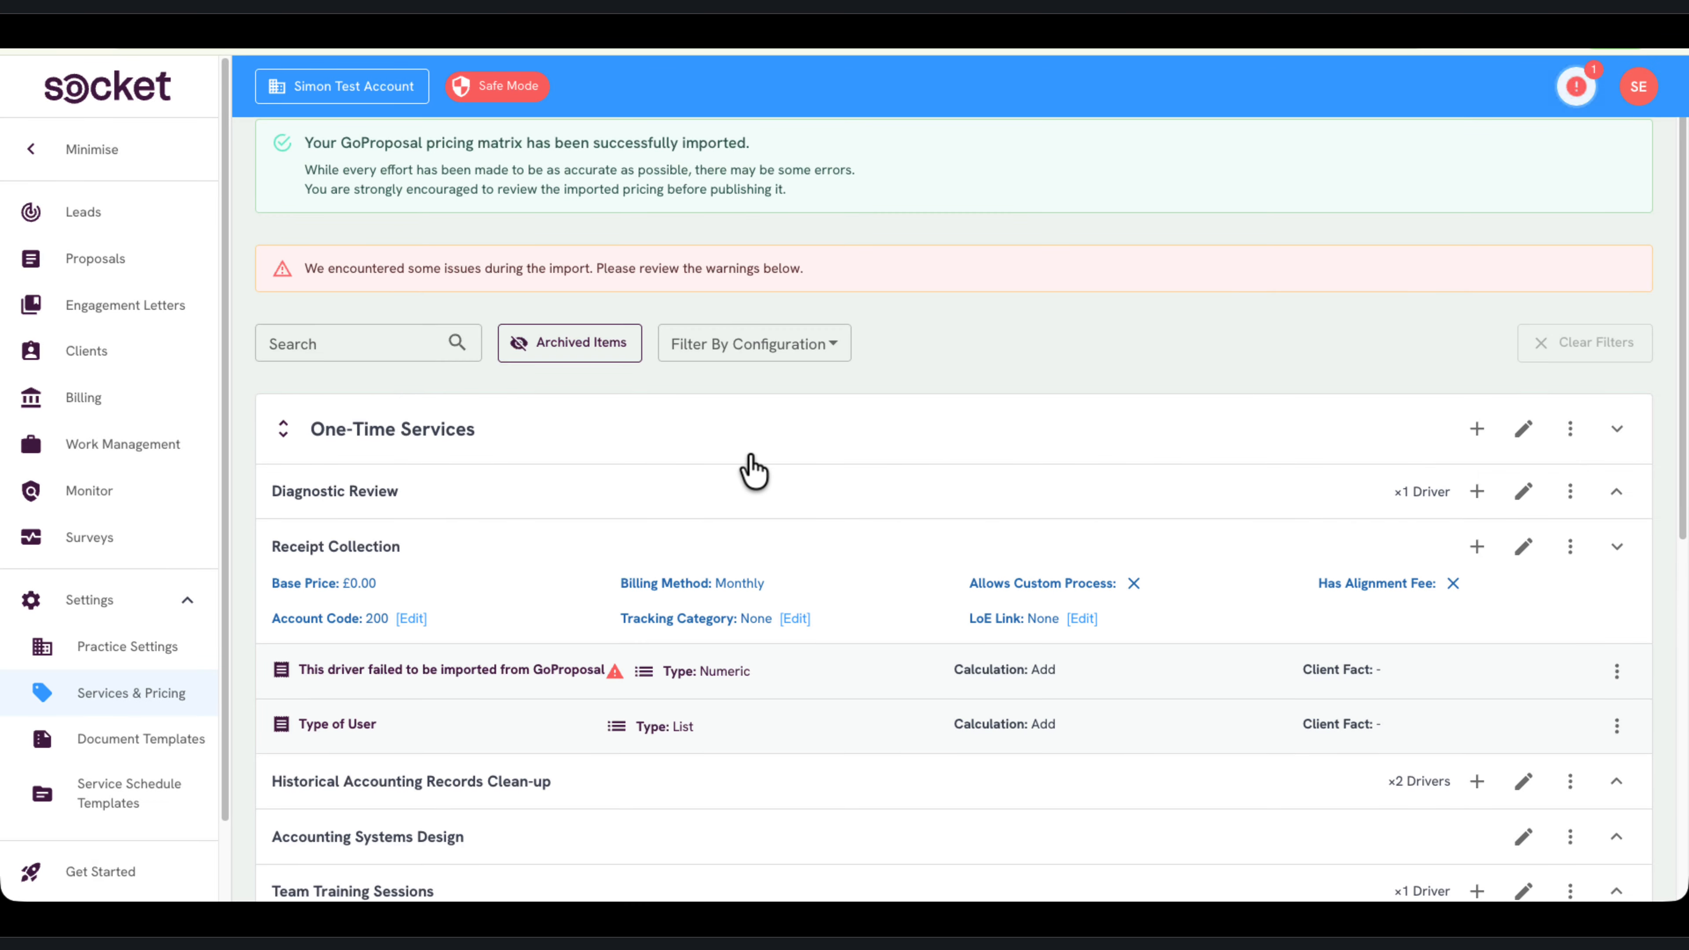
pyautogui.scroll(1, 754, 471)
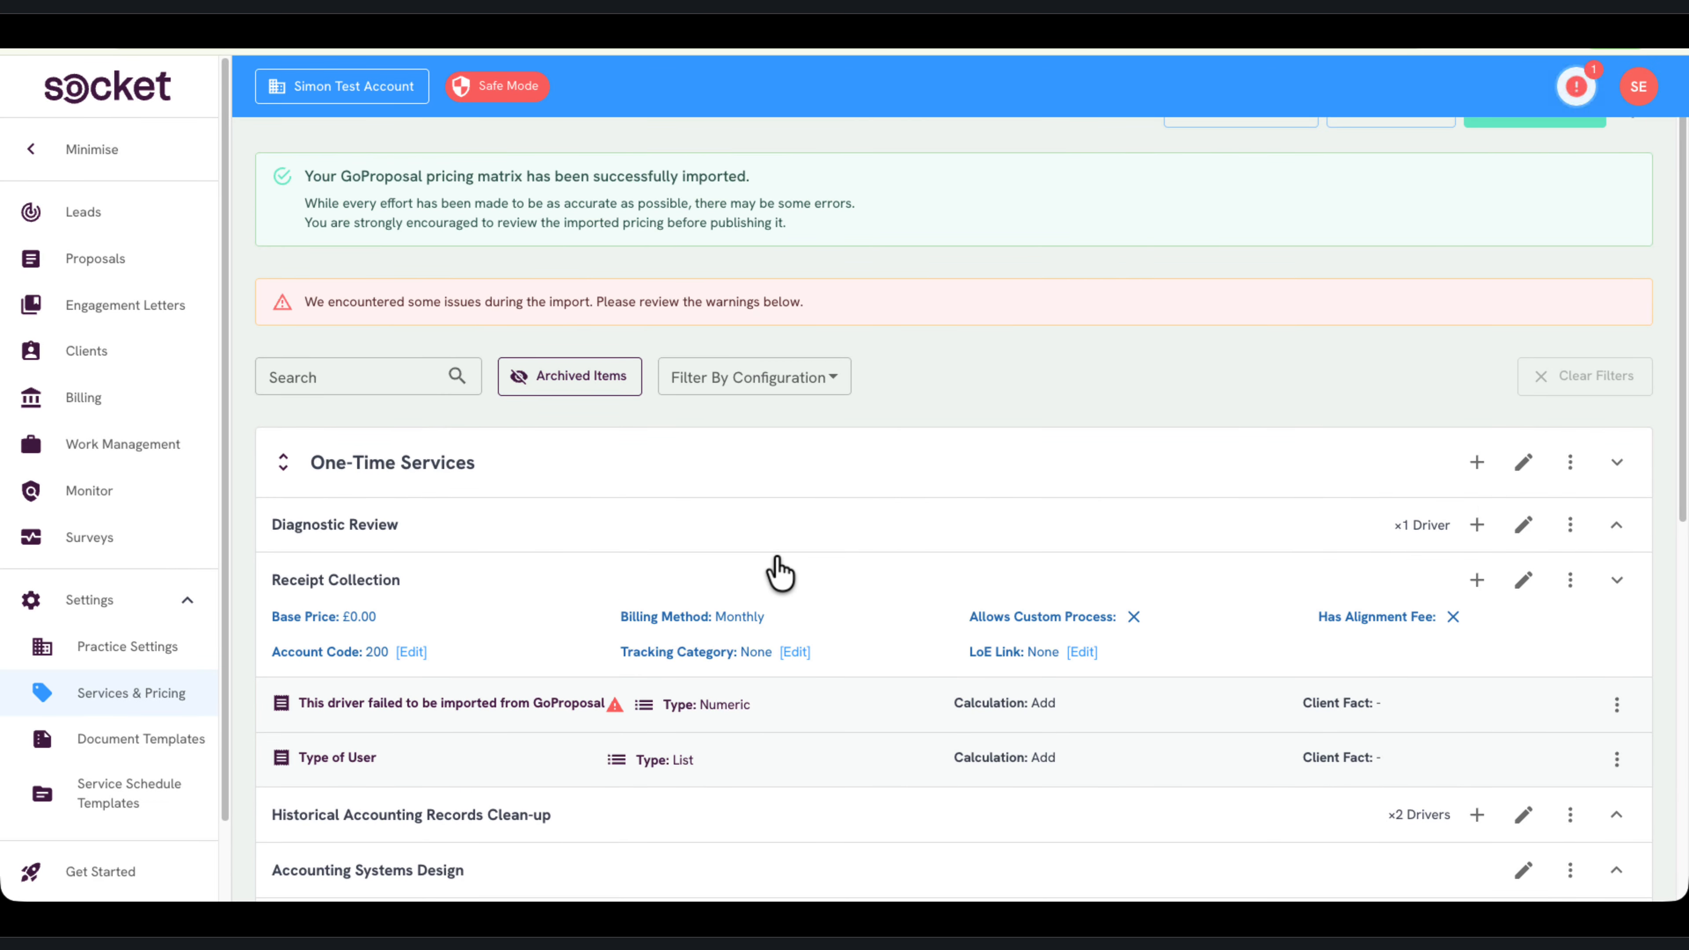
pyautogui.click(780, 575)
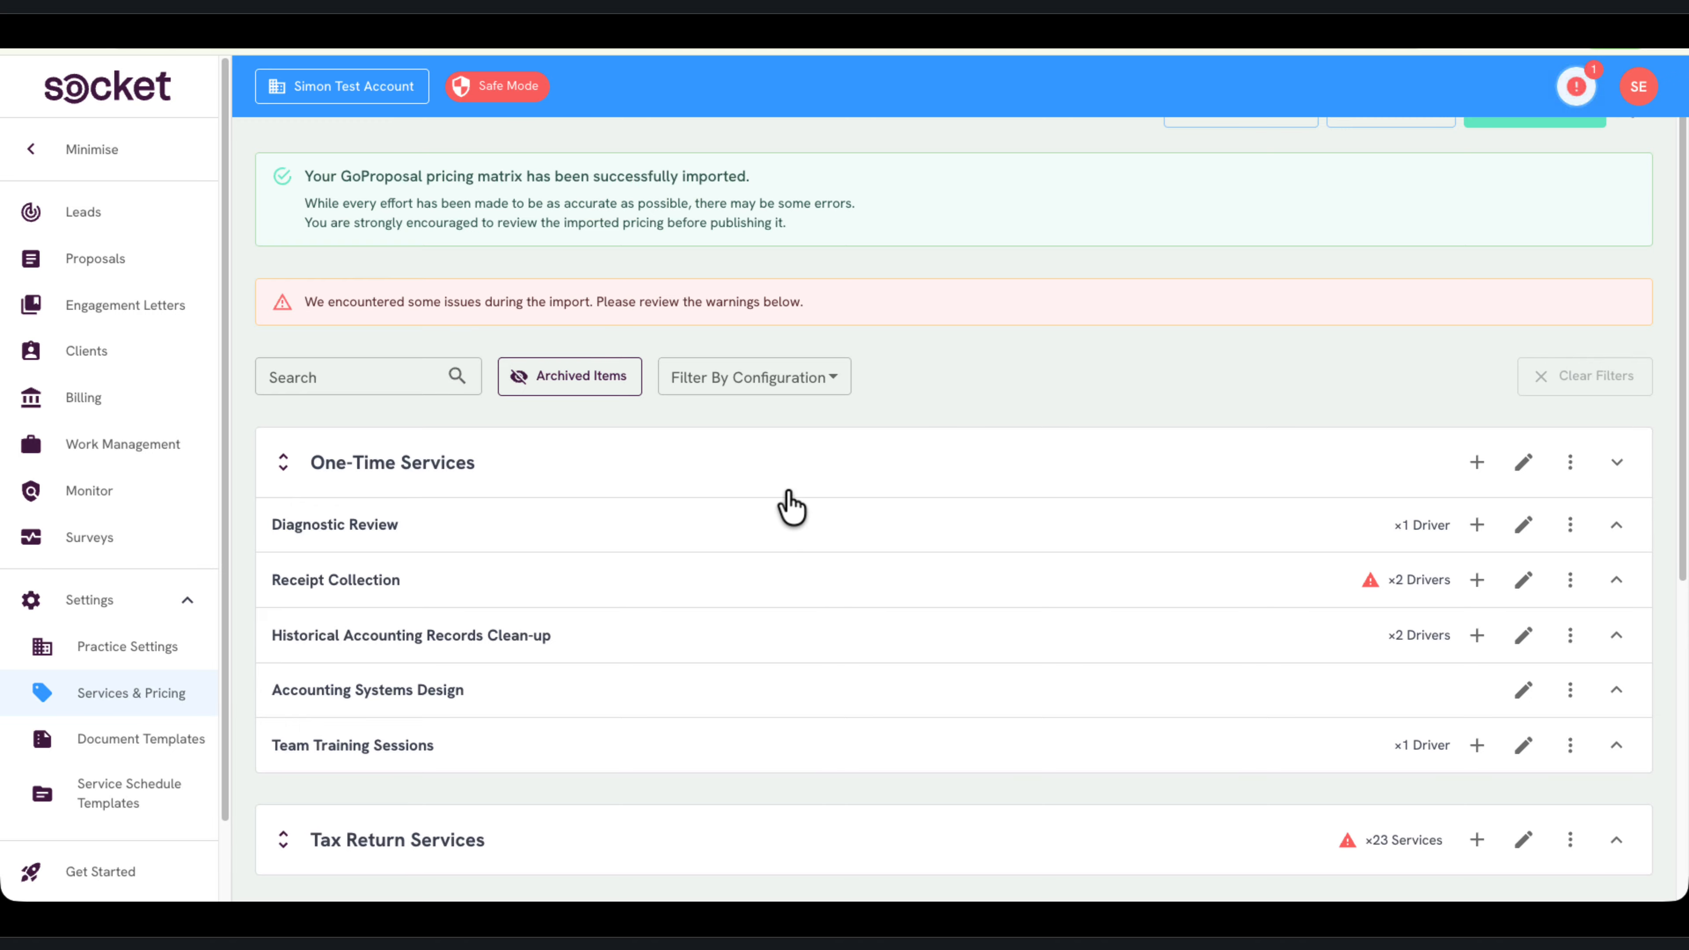
pyautogui.scroll(1, 798, 479)
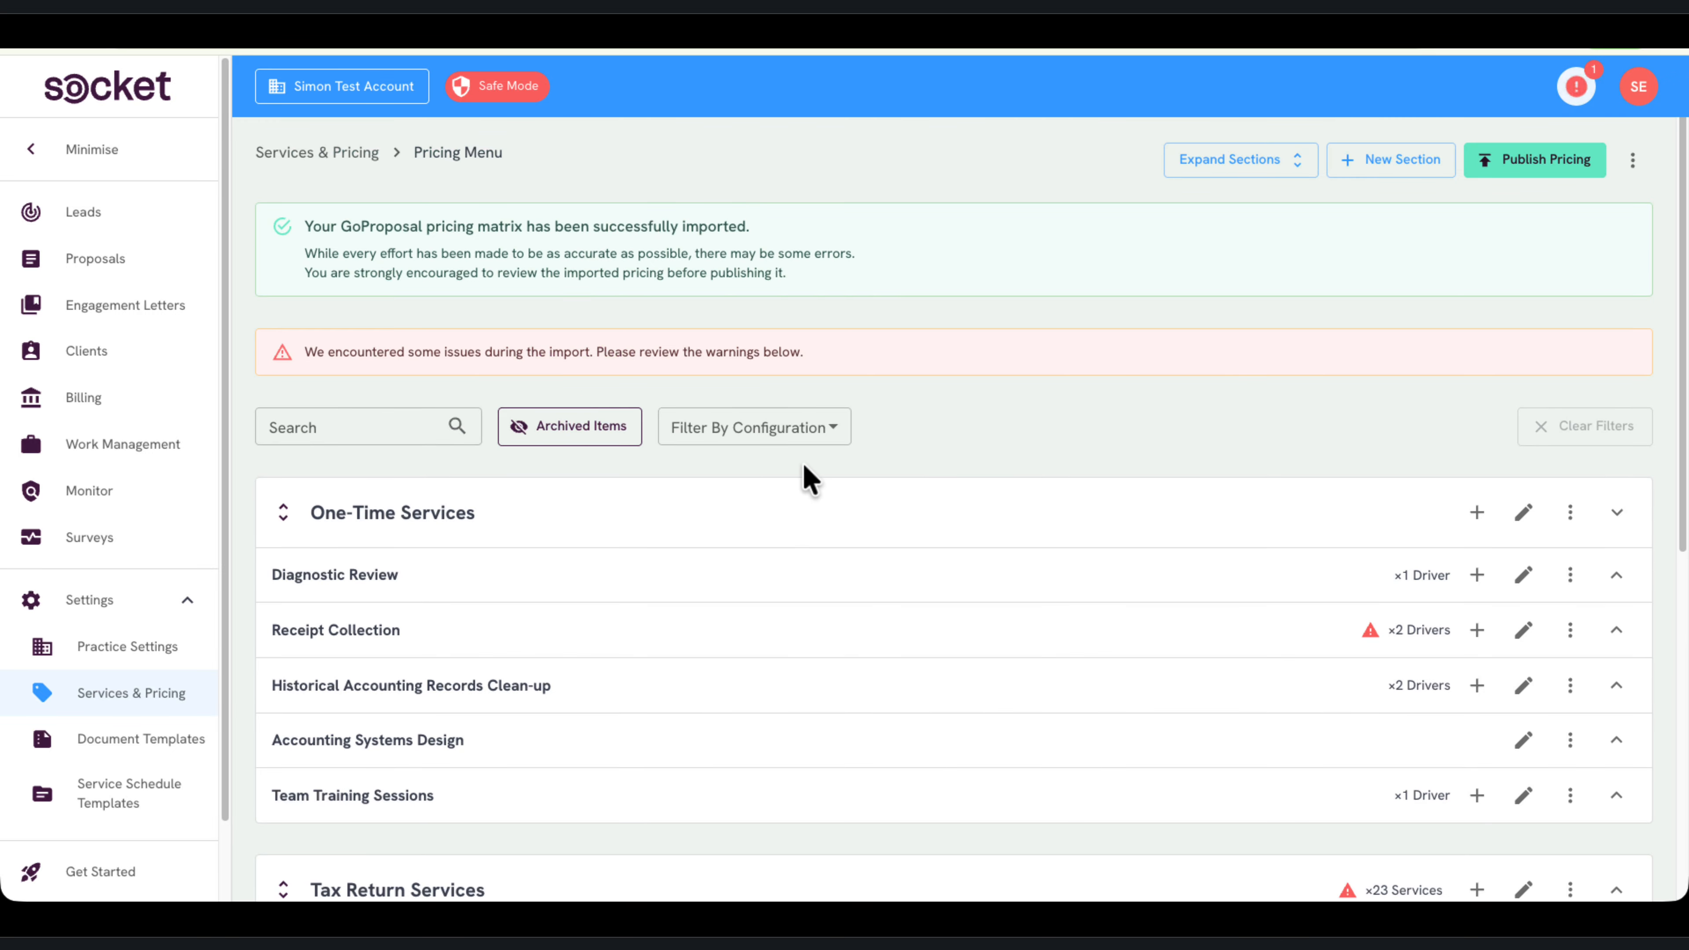
# Generate a description for the One-Time Services section and save the section
pyautogui.click(1515, 523)
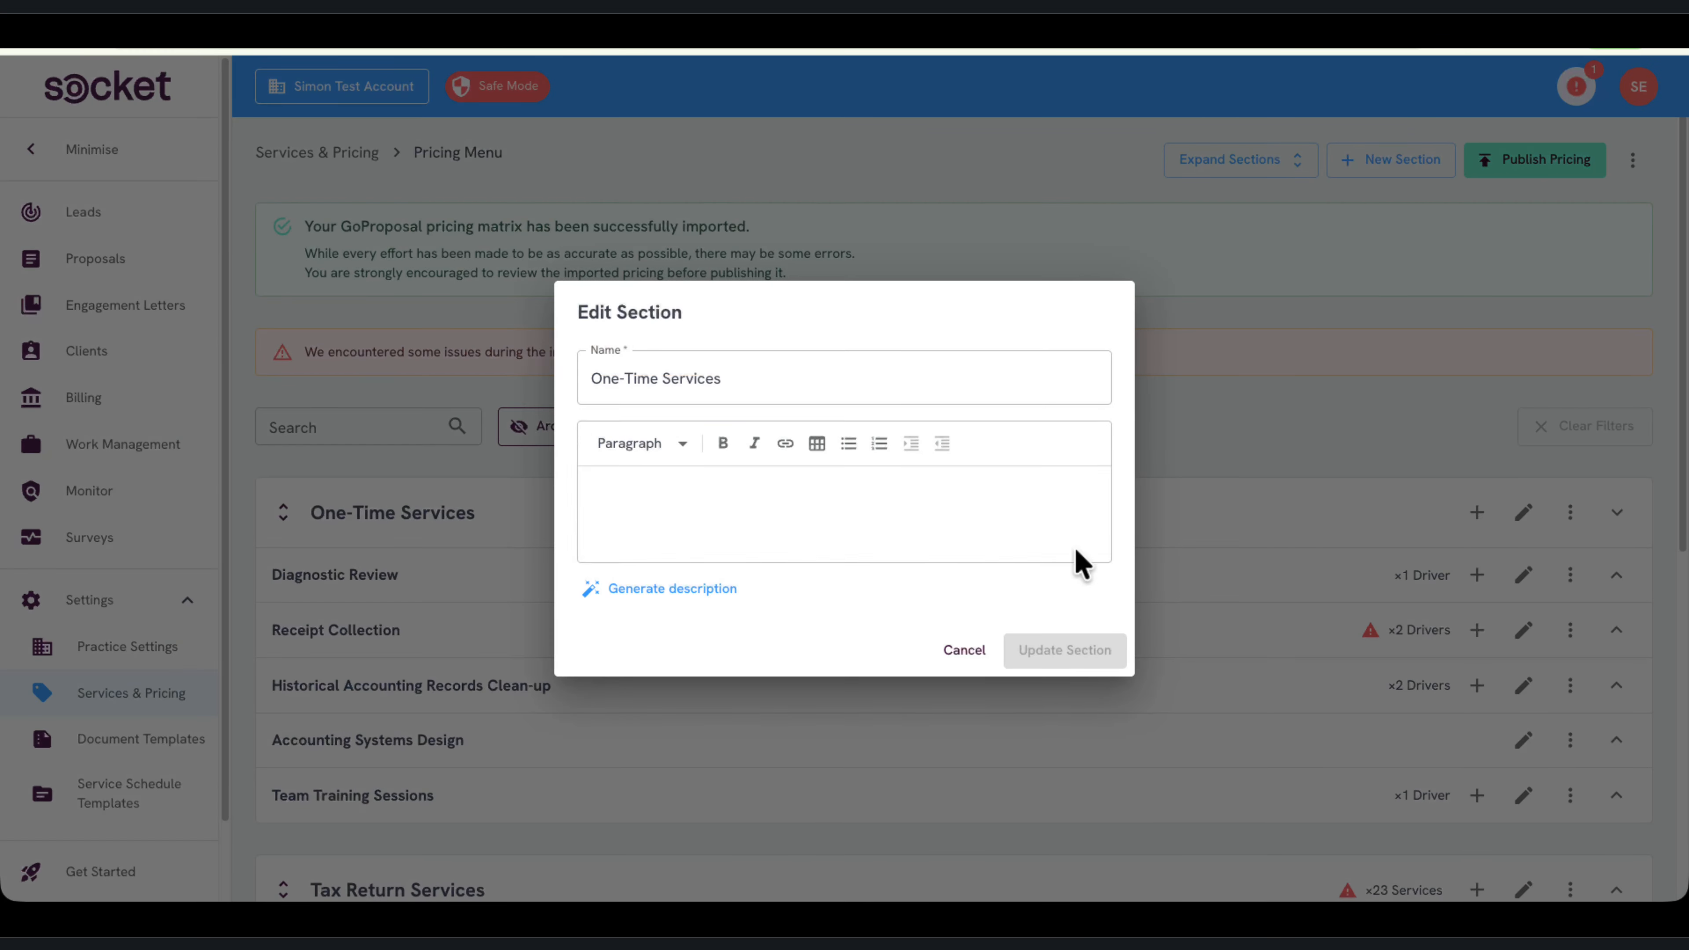
pyautogui.click(786, 506)
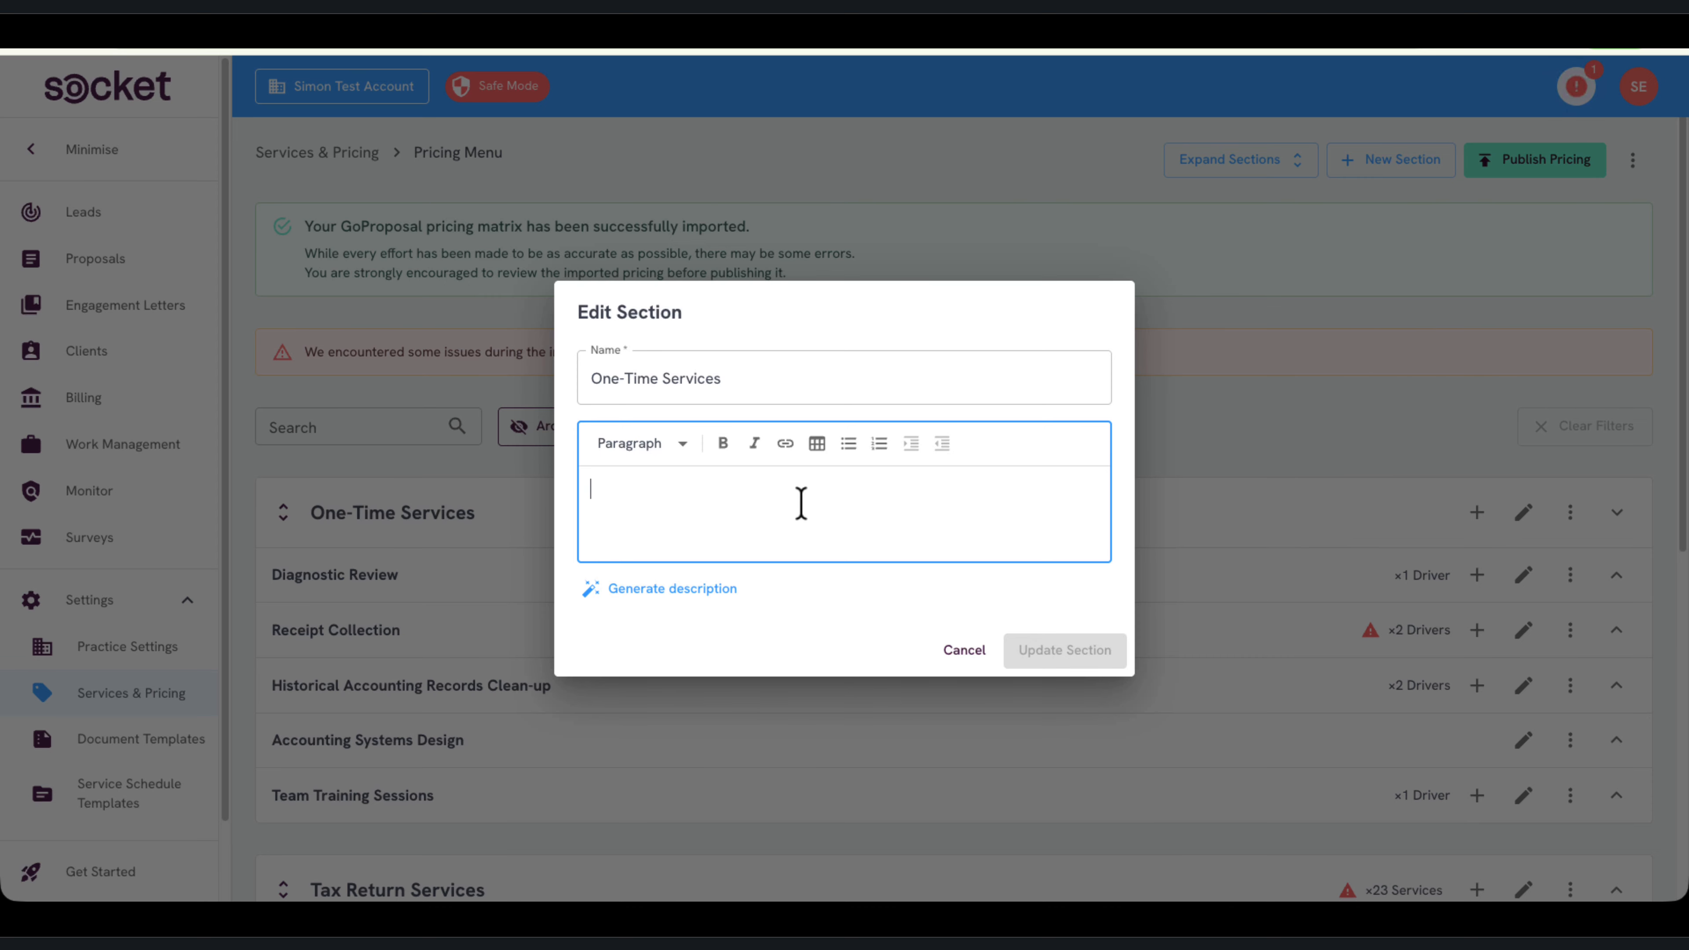
pyautogui.click(669, 590)
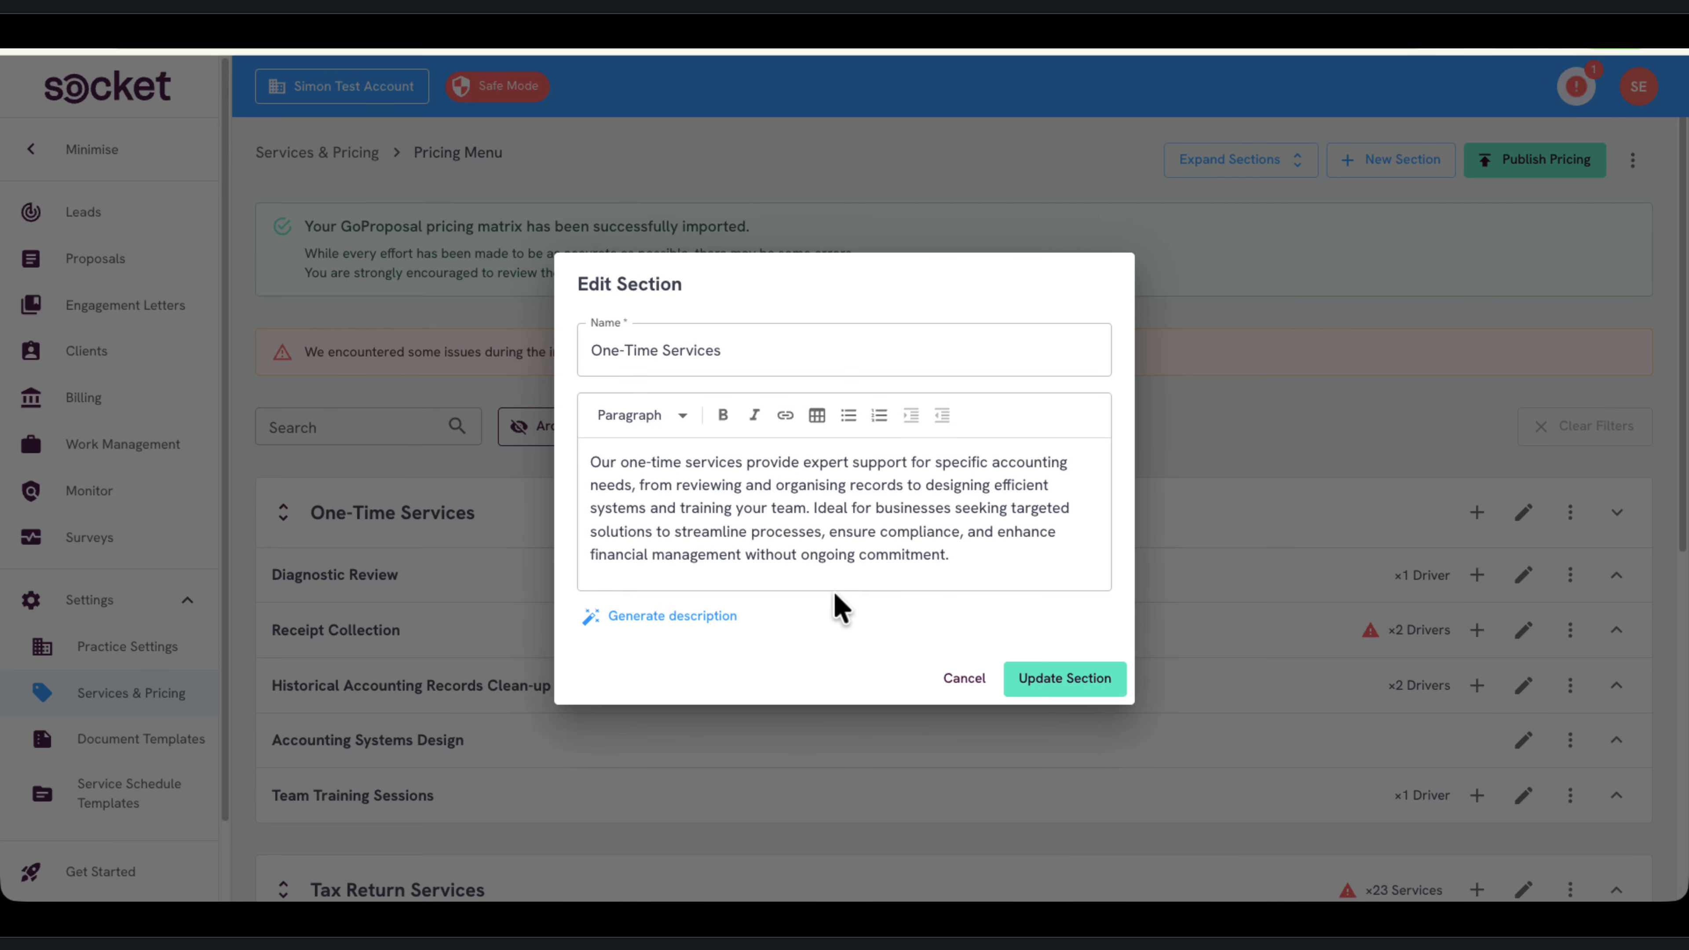
pyautogui.click(1082, 682)
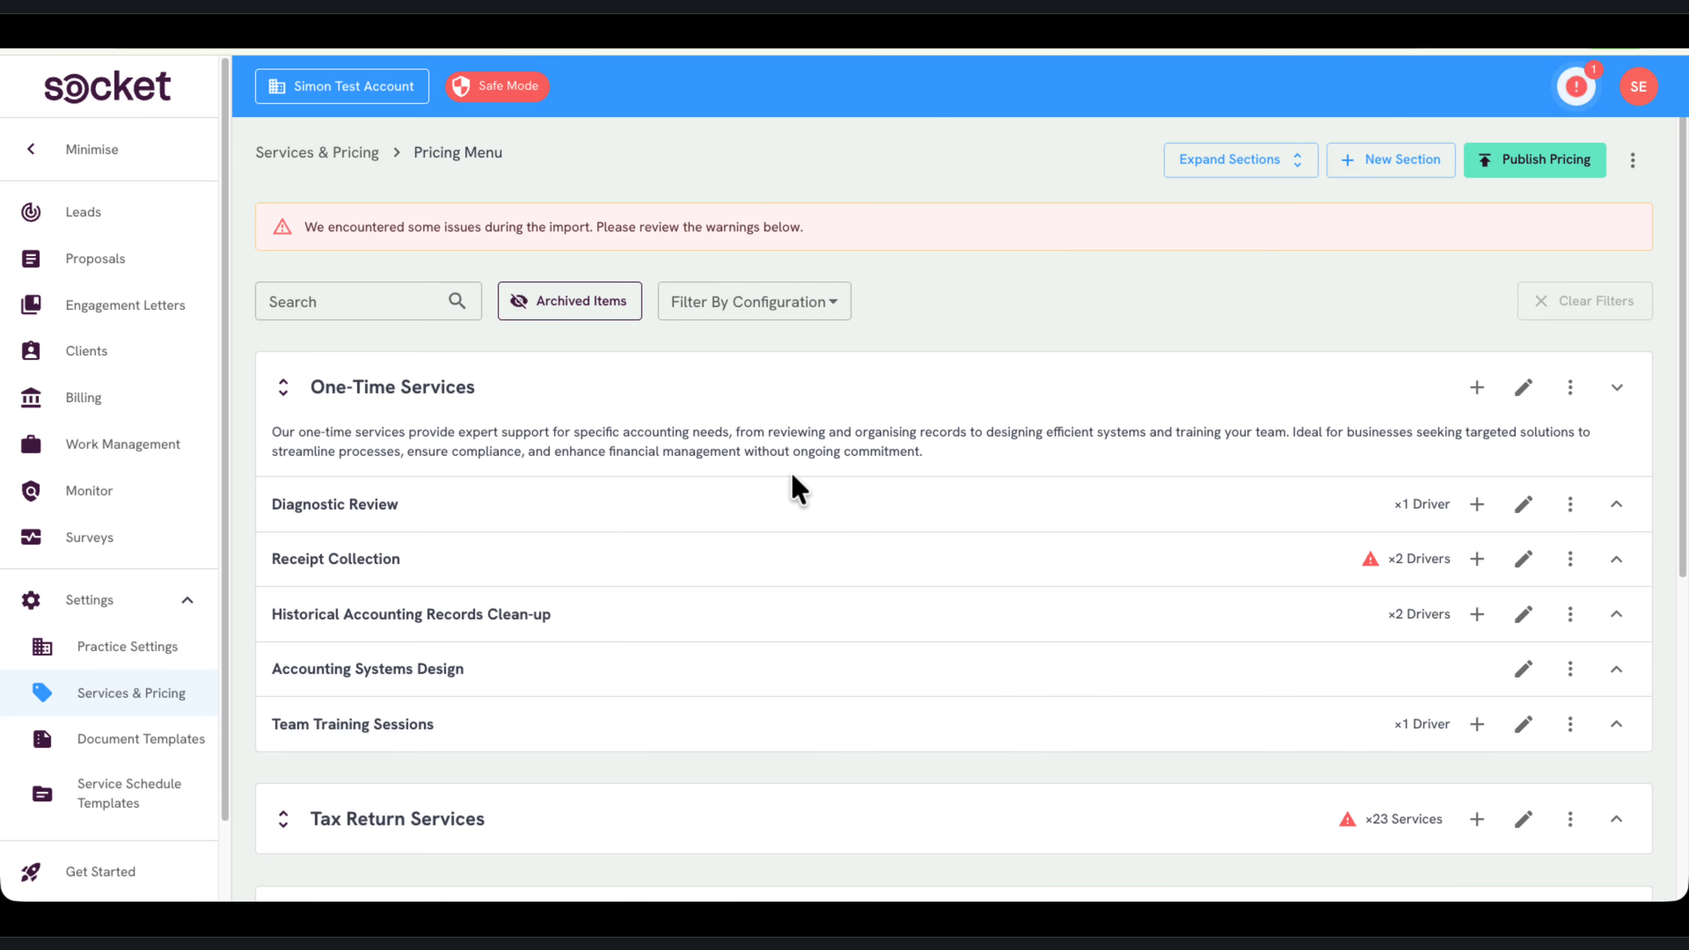
# Generate a description for the Diagnostic Review service and save the service
pyautogui.click(1524, 503)
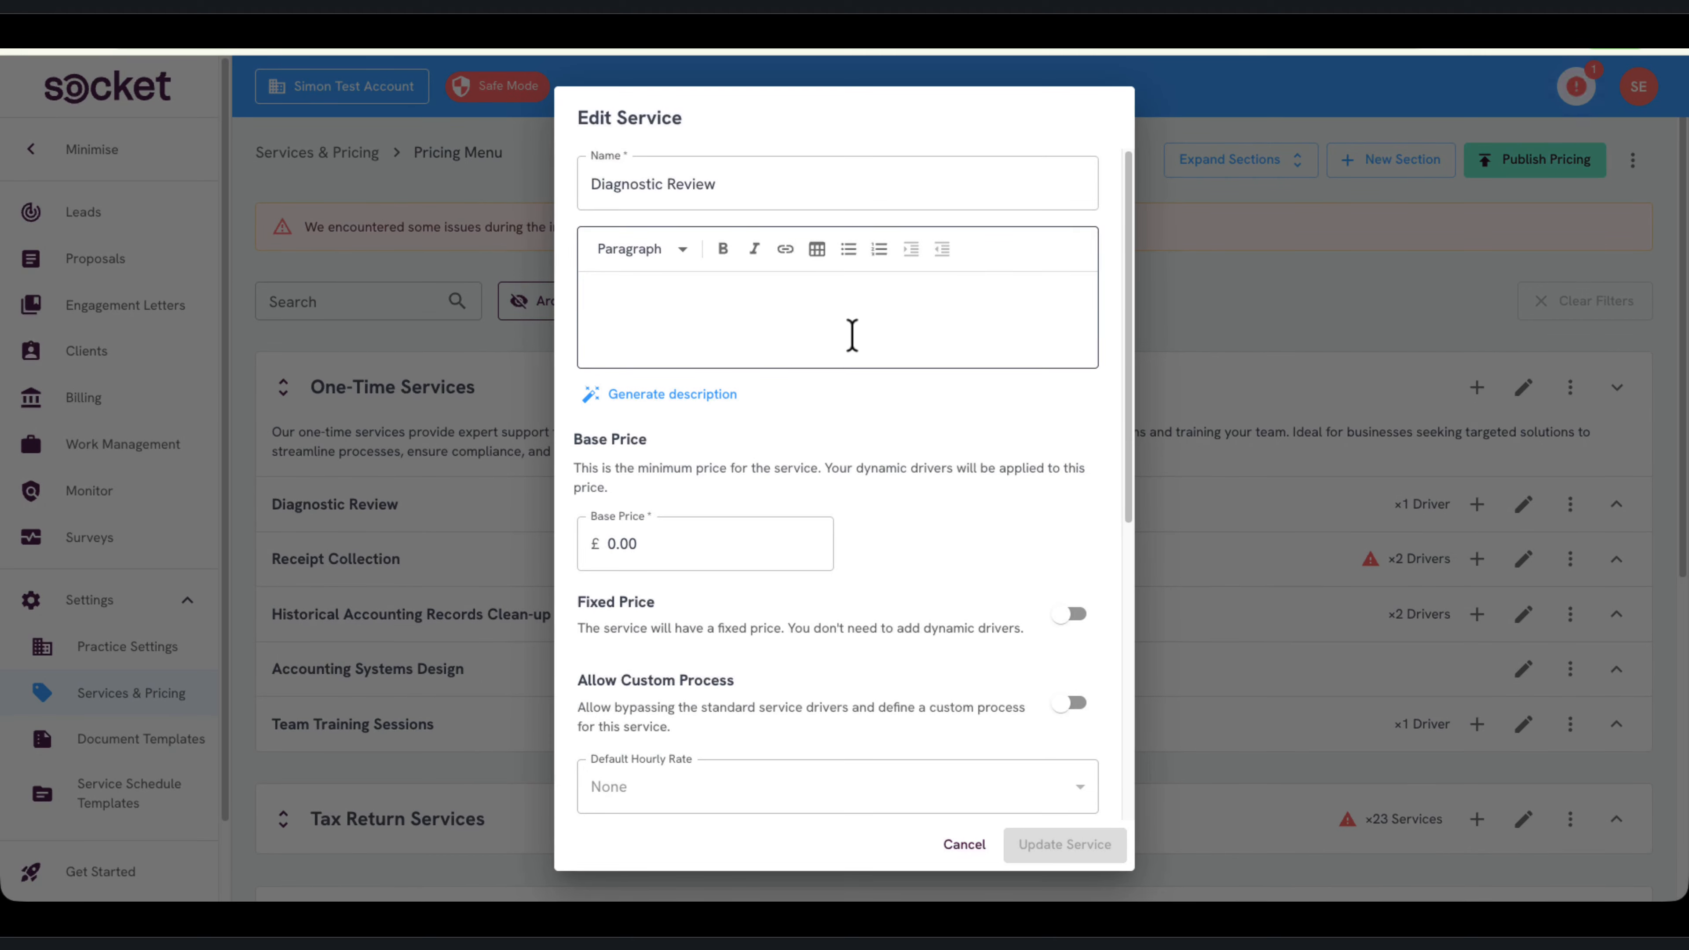
pyautogui.click(685, 398)
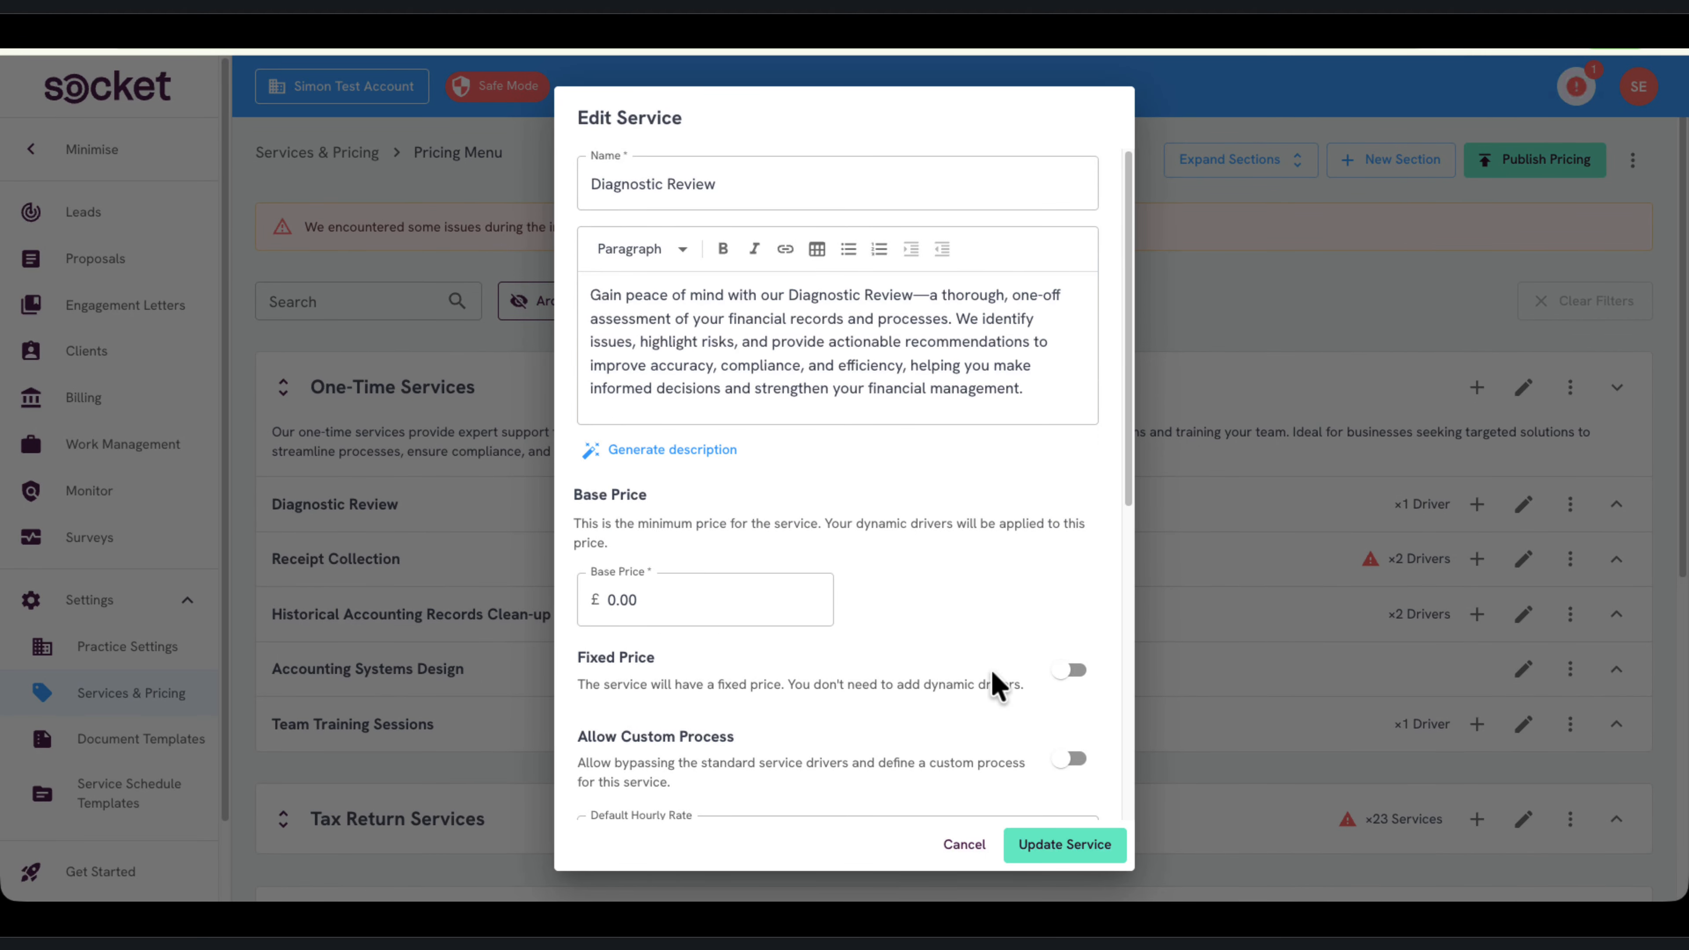
pyautogui.click(1058, 856)
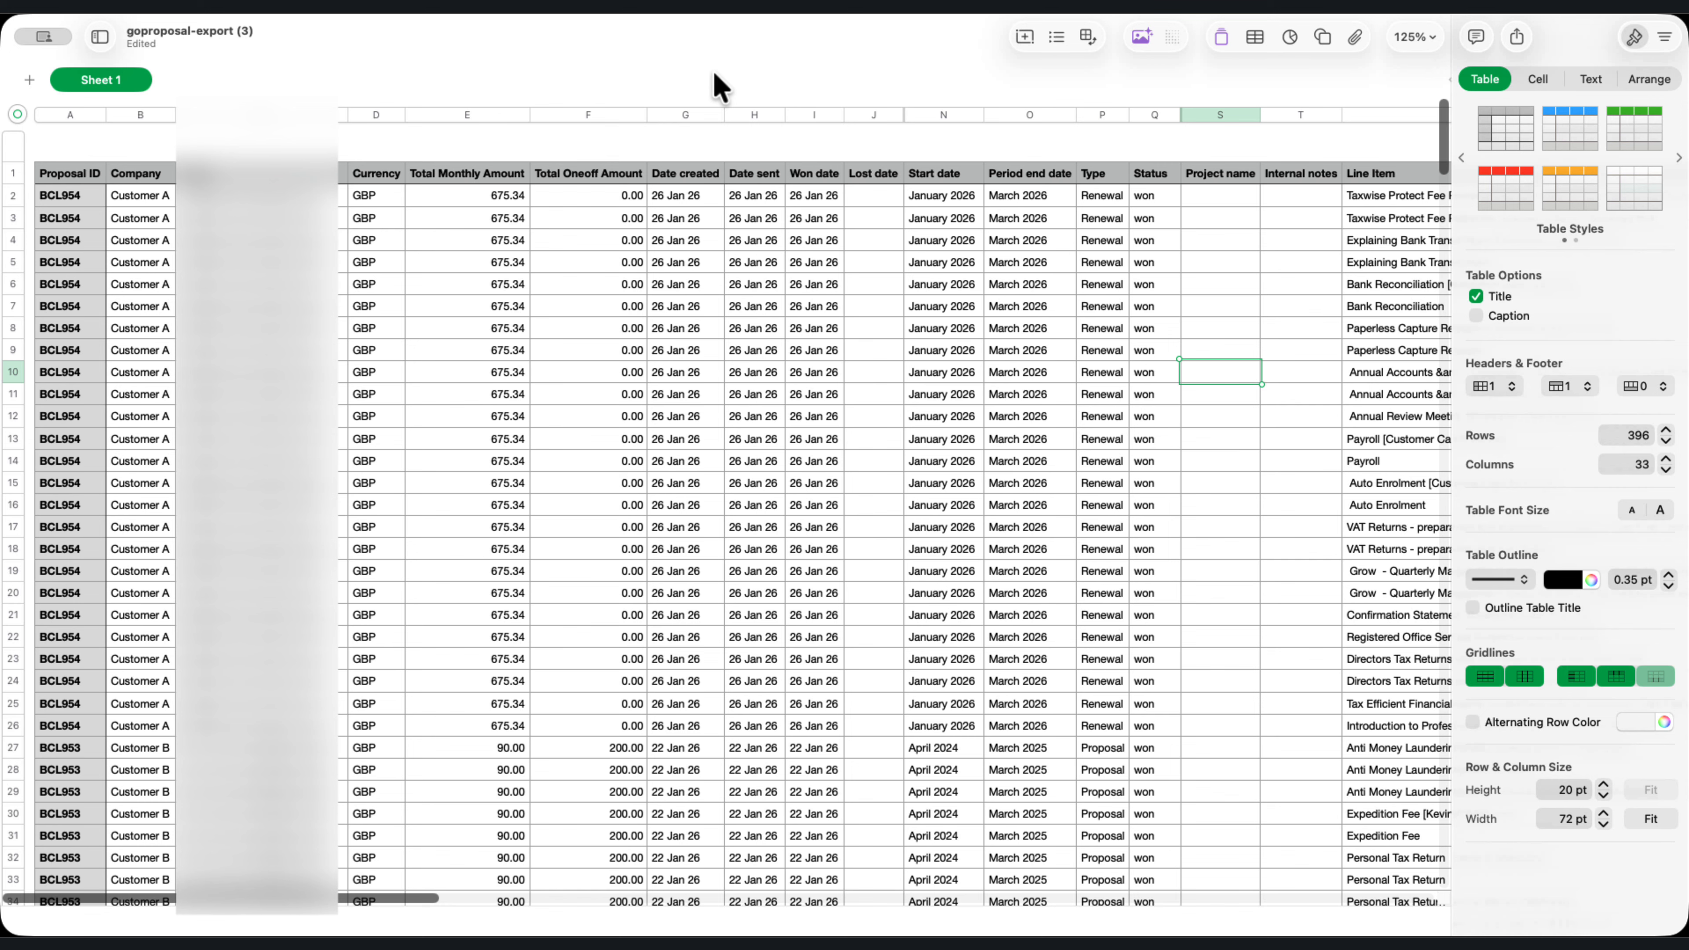
# Switch to the goproposal-export (3) spreadsheet and examine its exported proposal rows, including customers, amounts, dates and statuses
pyautogui.scroll(-5, 754, 459)
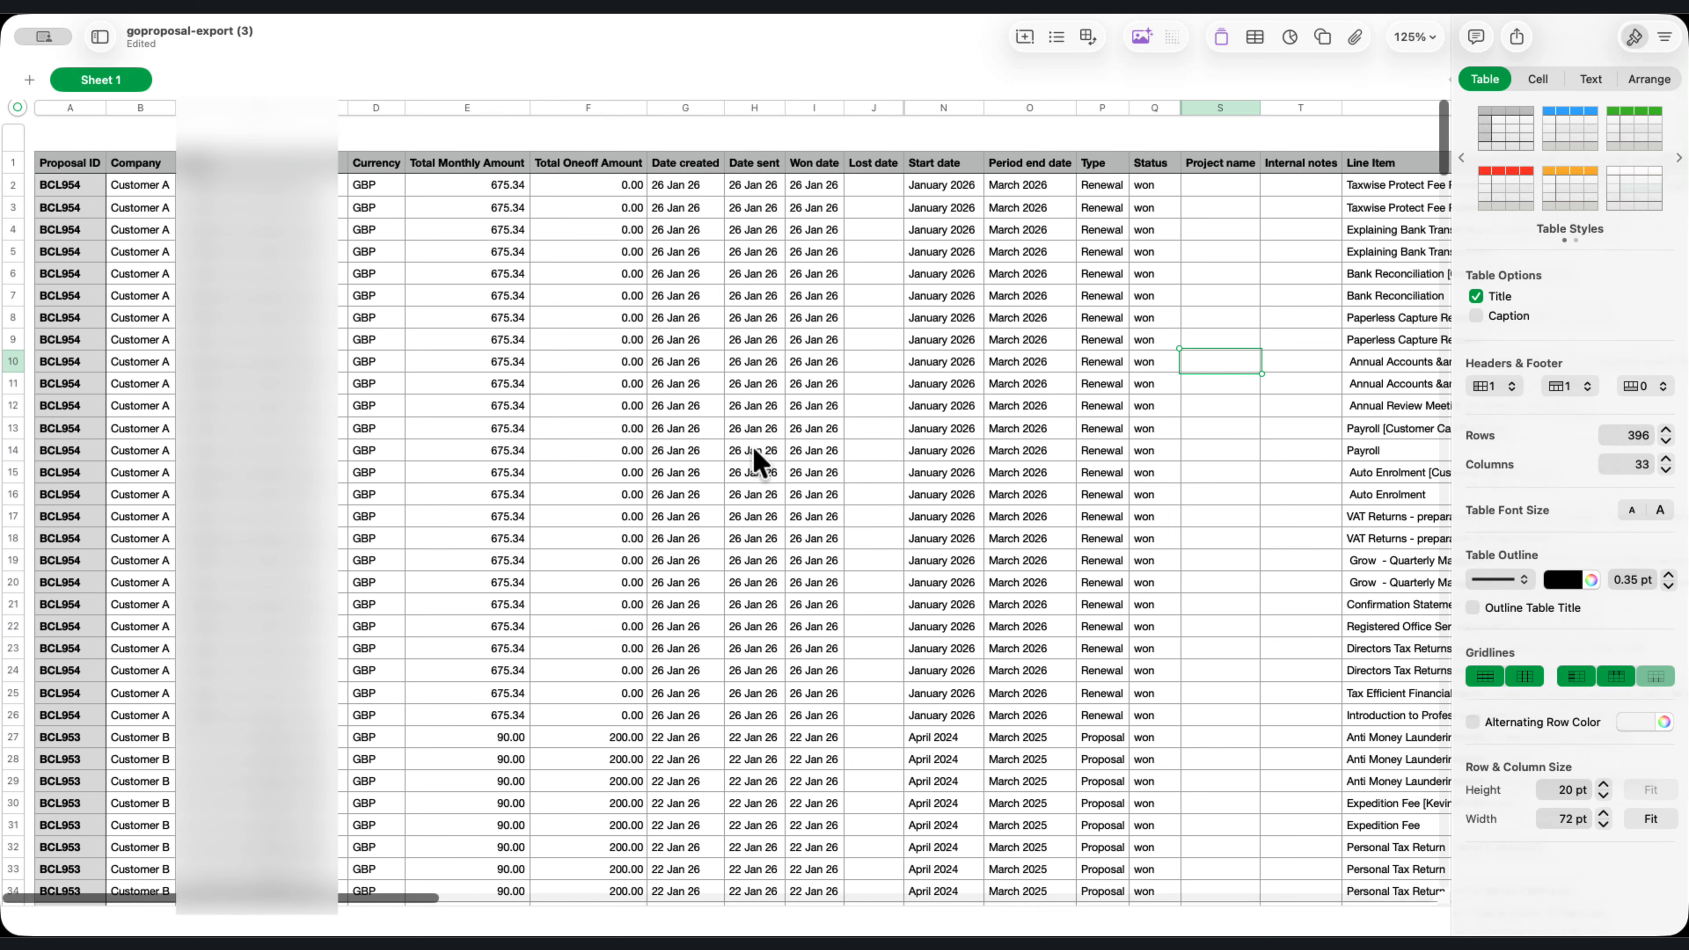
pyautogui.scroll(-6, 754, 459)
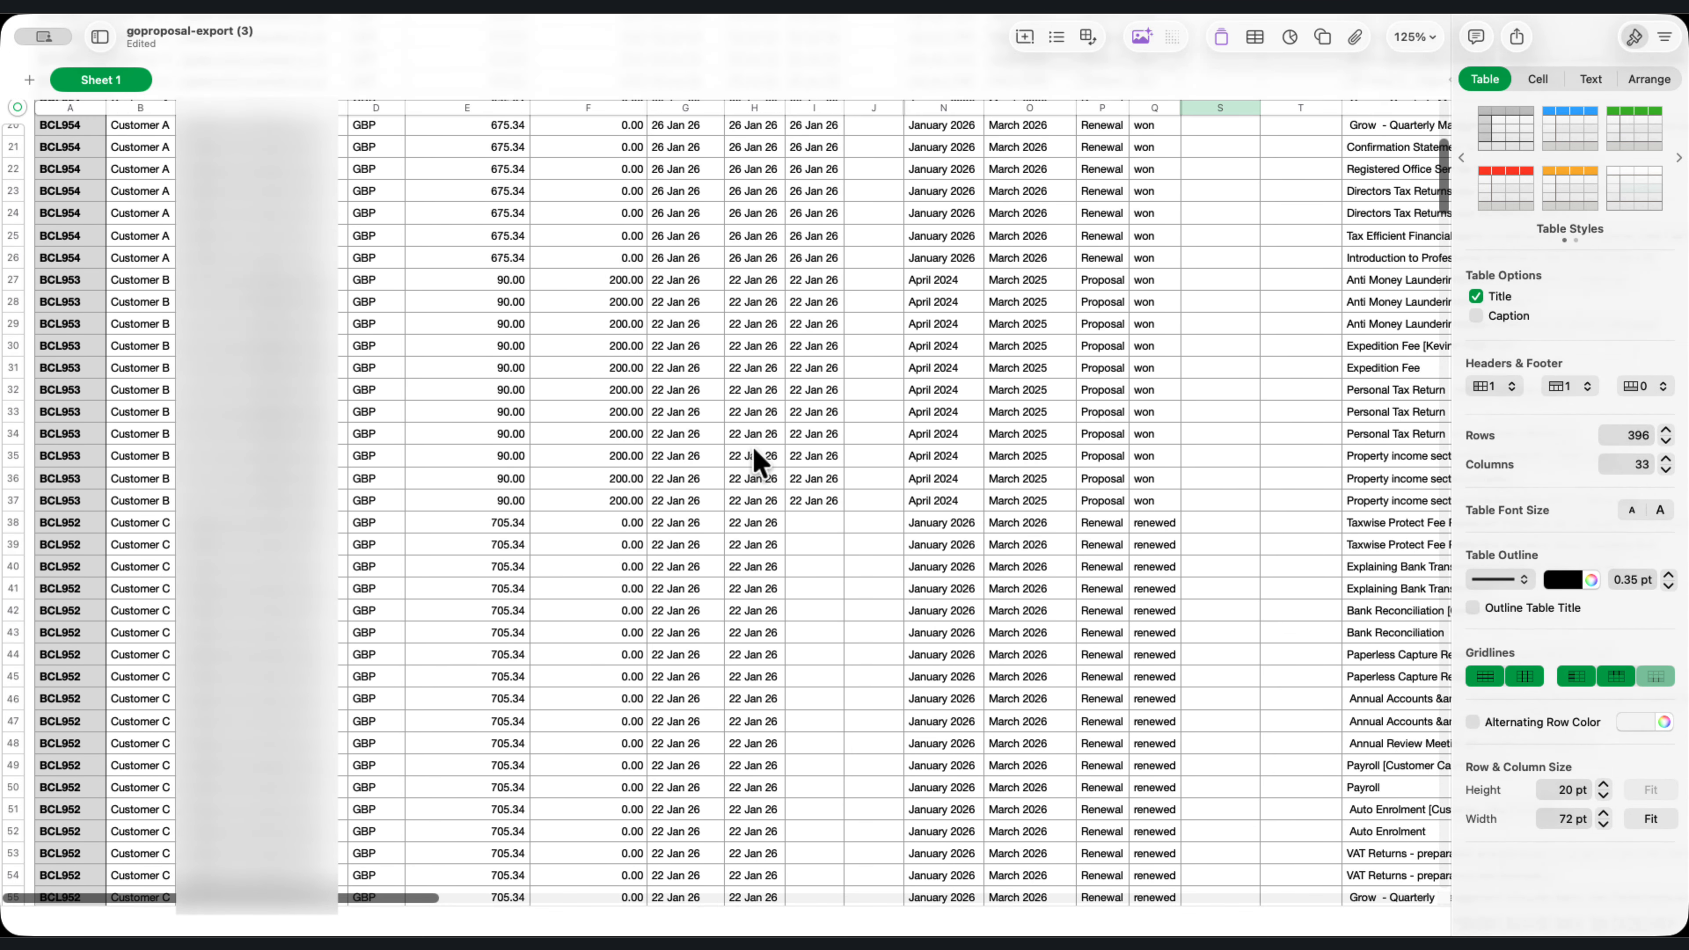
pyautogui.scroll(-10, 758, 459)
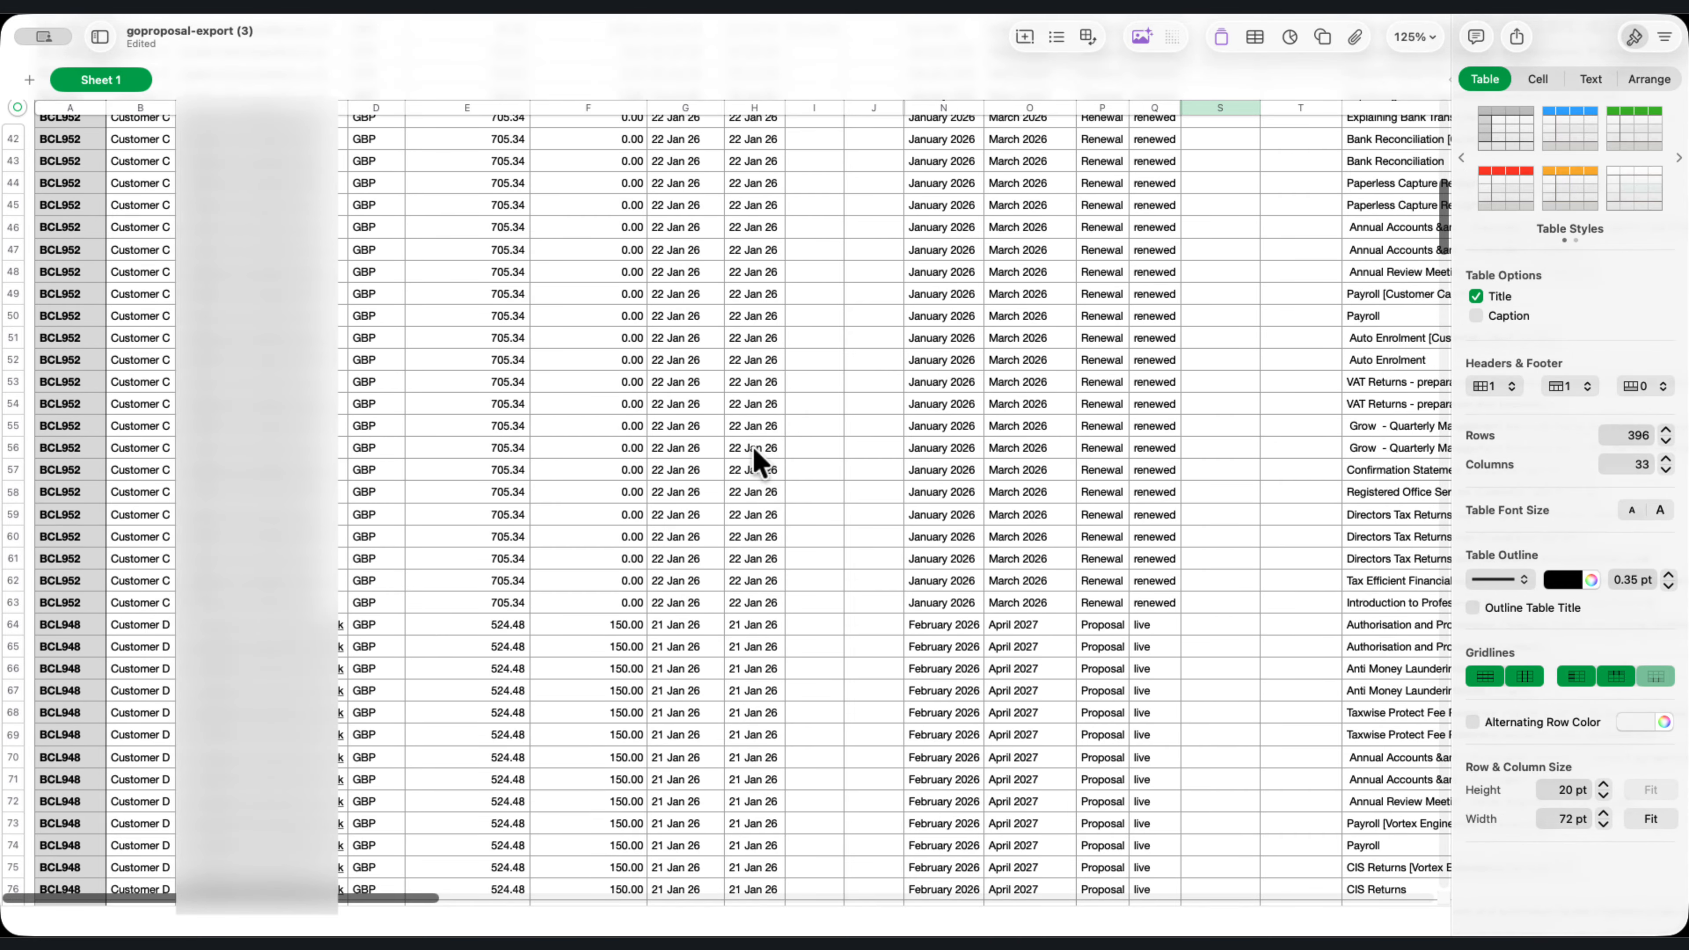
pyautogui.scroll(20, 755, 449)
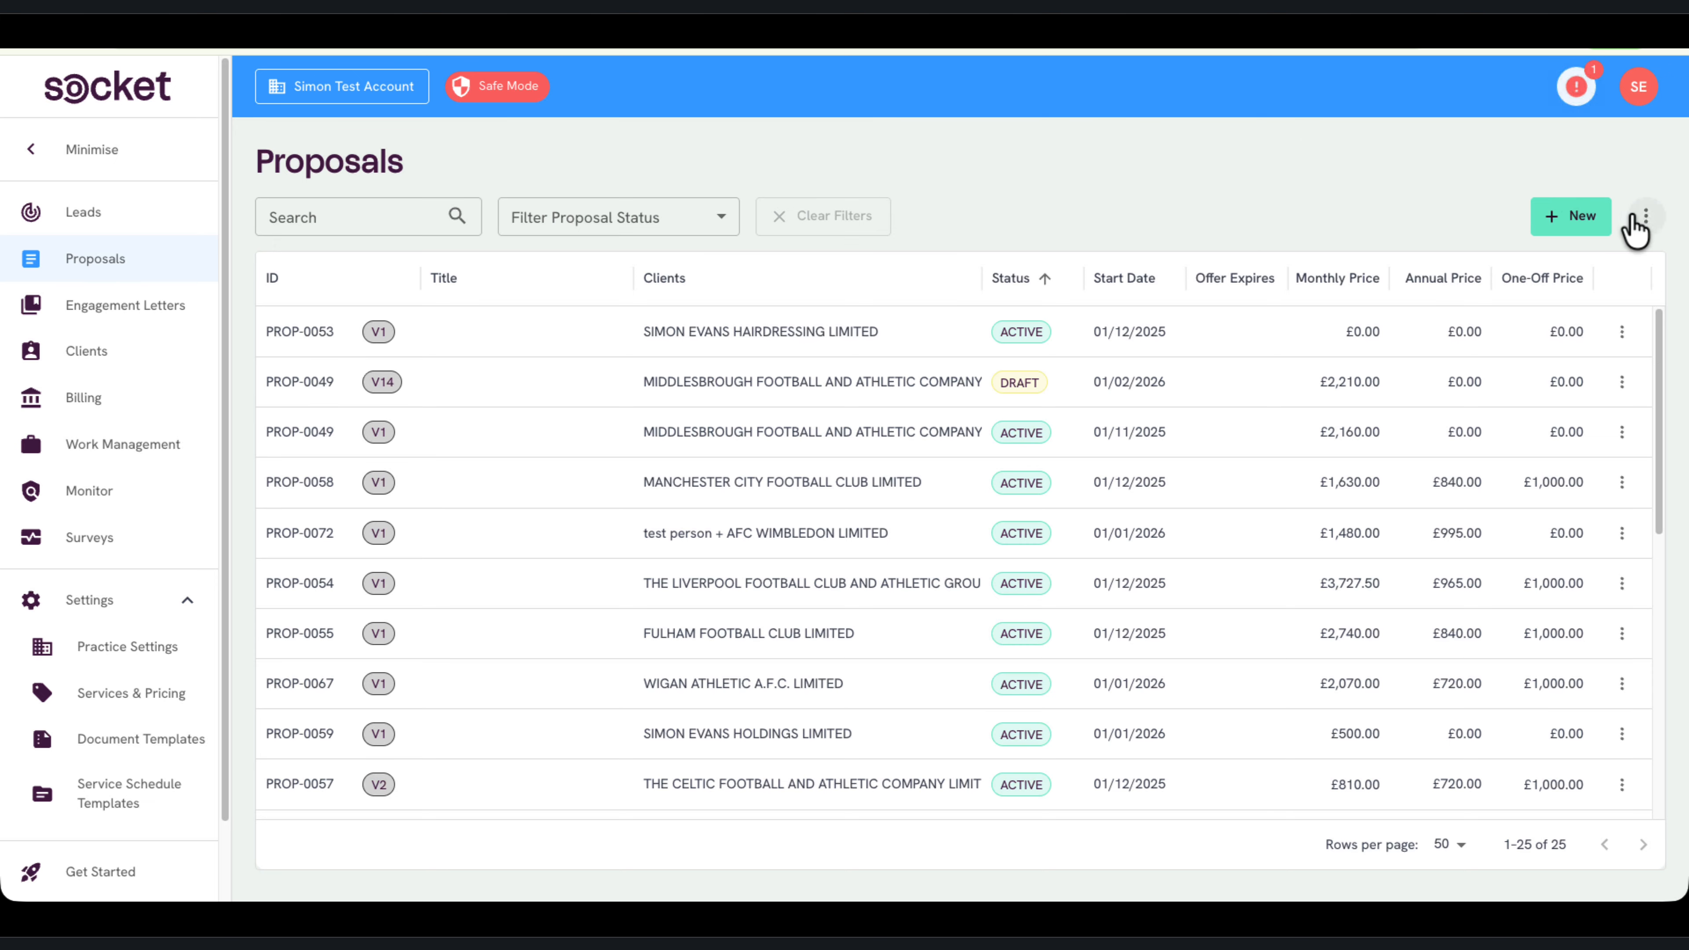
# In Socket's Proposals, start a historical import from the GoProposal CSV, marking older proposals for the same client as superseded
pyautogui.click(1646, 216)
pyautogui.click(1560, 296)
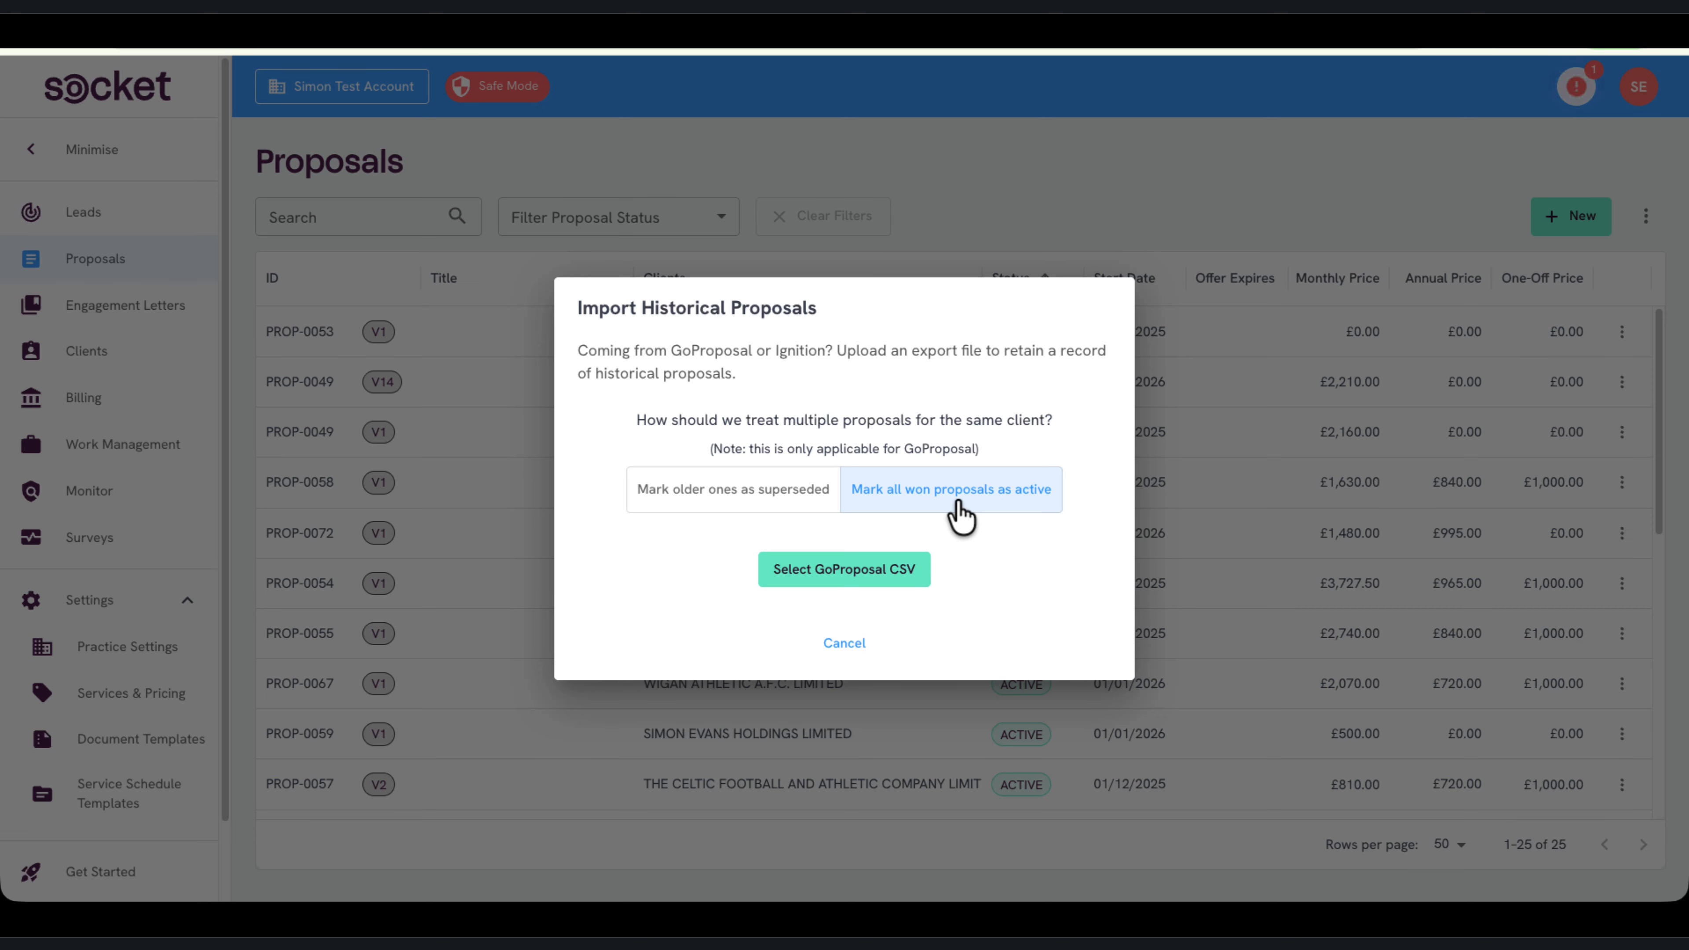
pyautogui.click(722, 509)
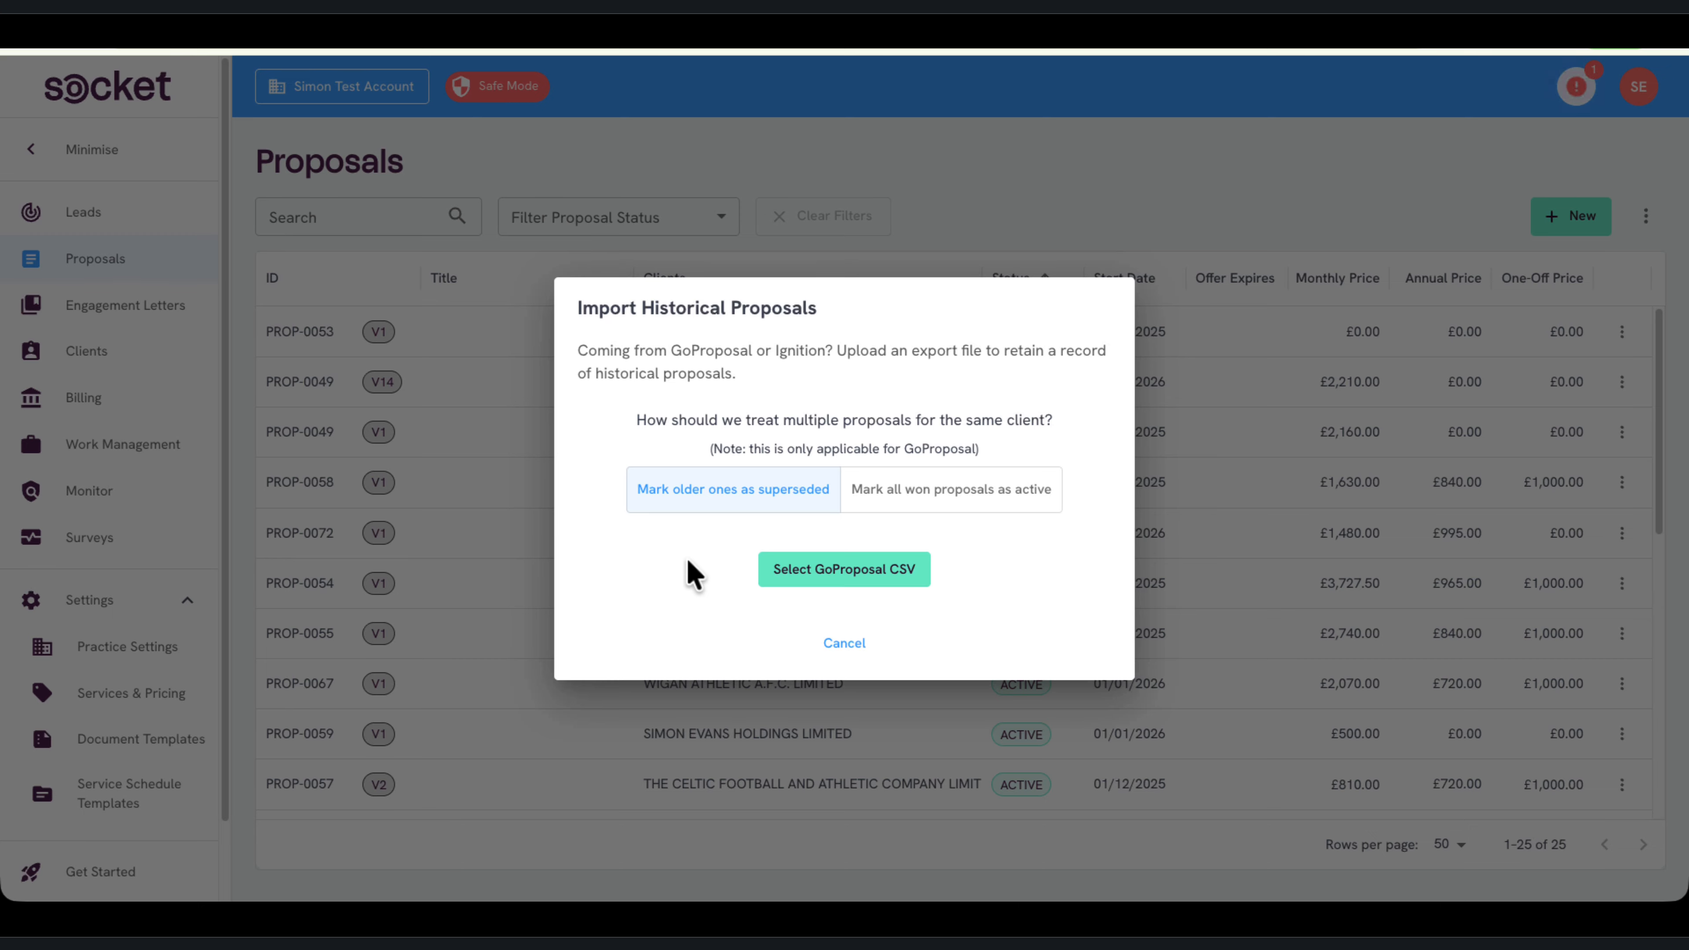
pyautogui.click(849, 571)
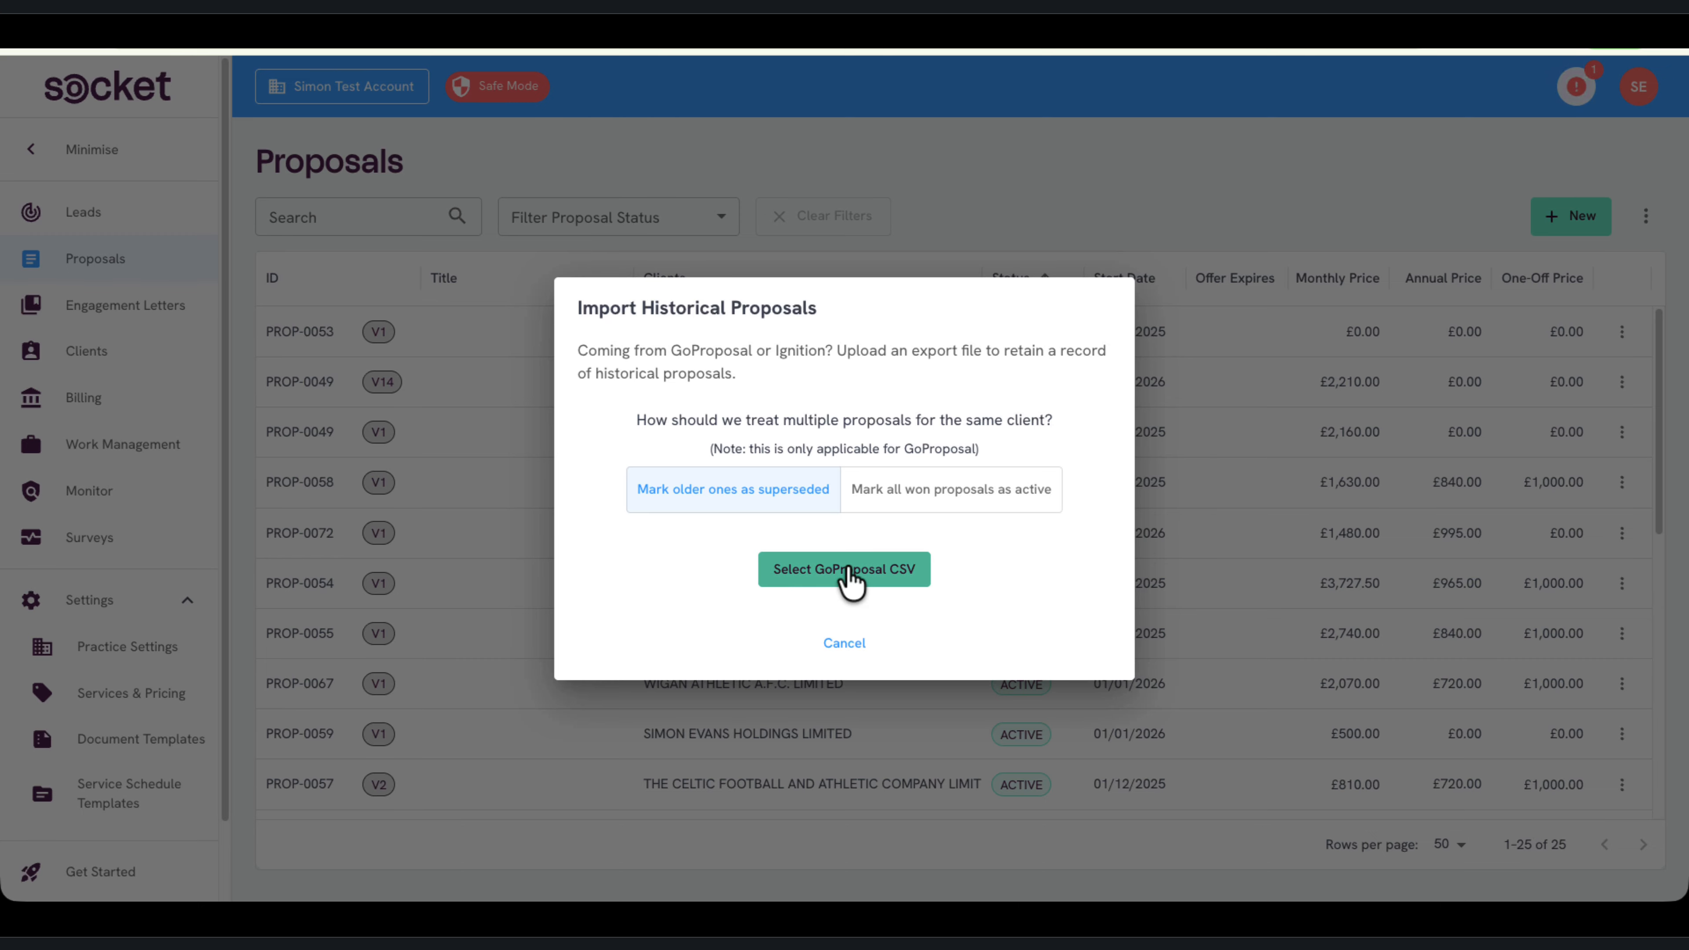
pyautogui.doubleClick(389, 209)
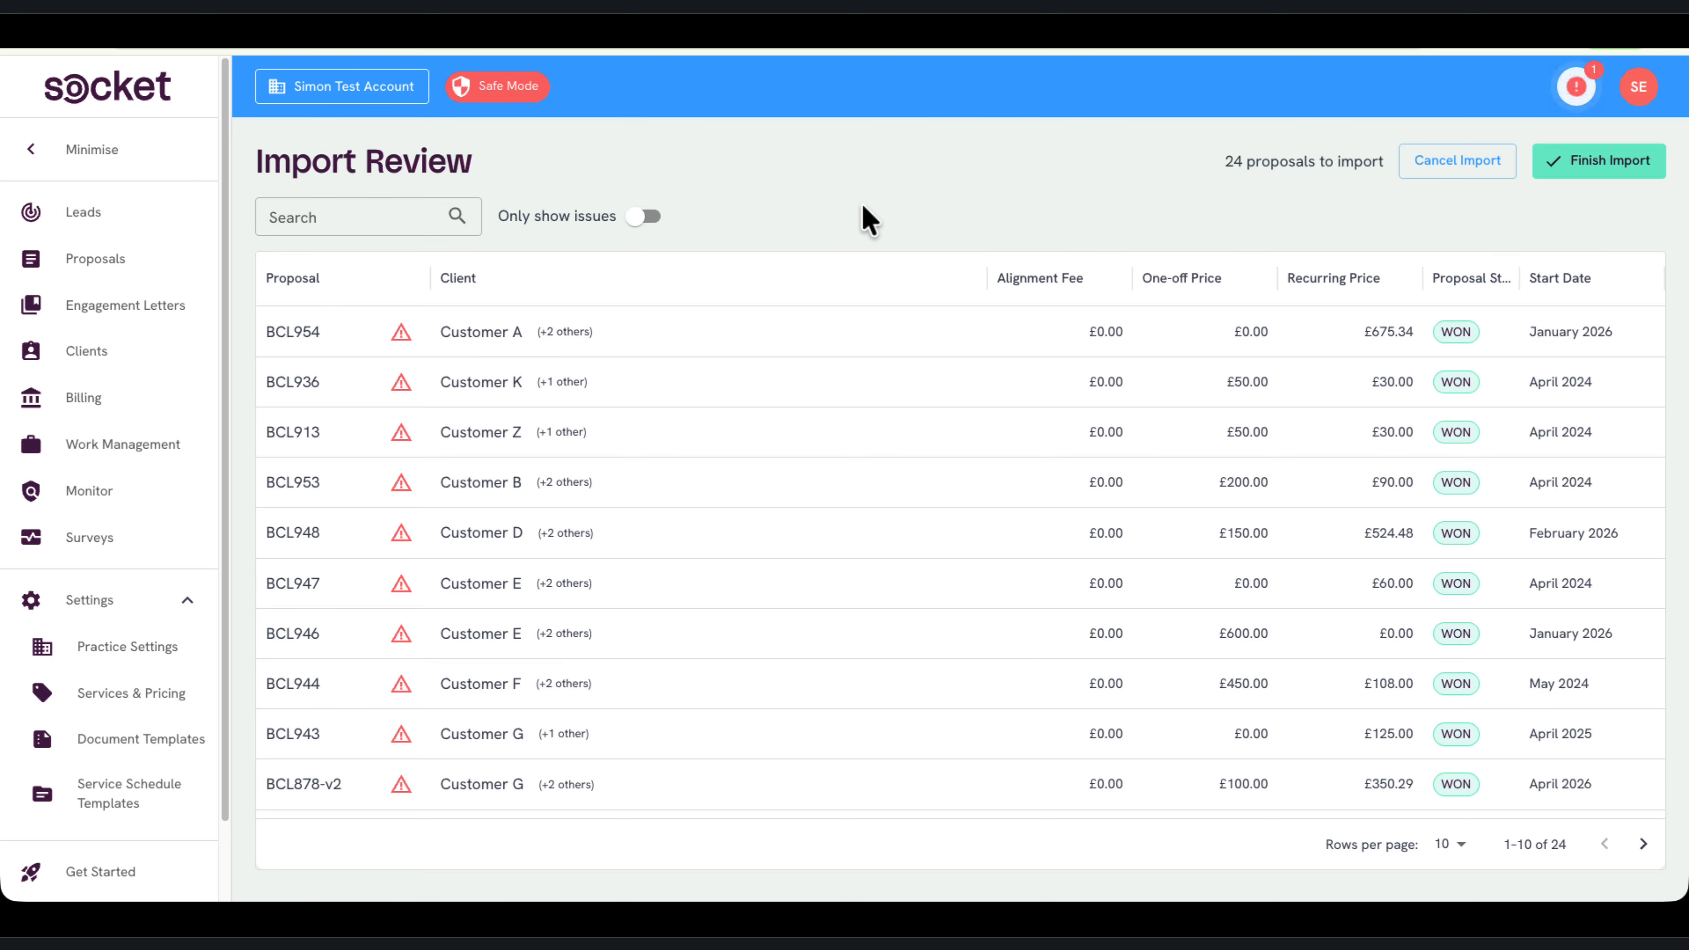
# Check the unmatched clients on the Customer A proposal without assigning any, and finish the proposal import
pyautogui.click(401, 331)
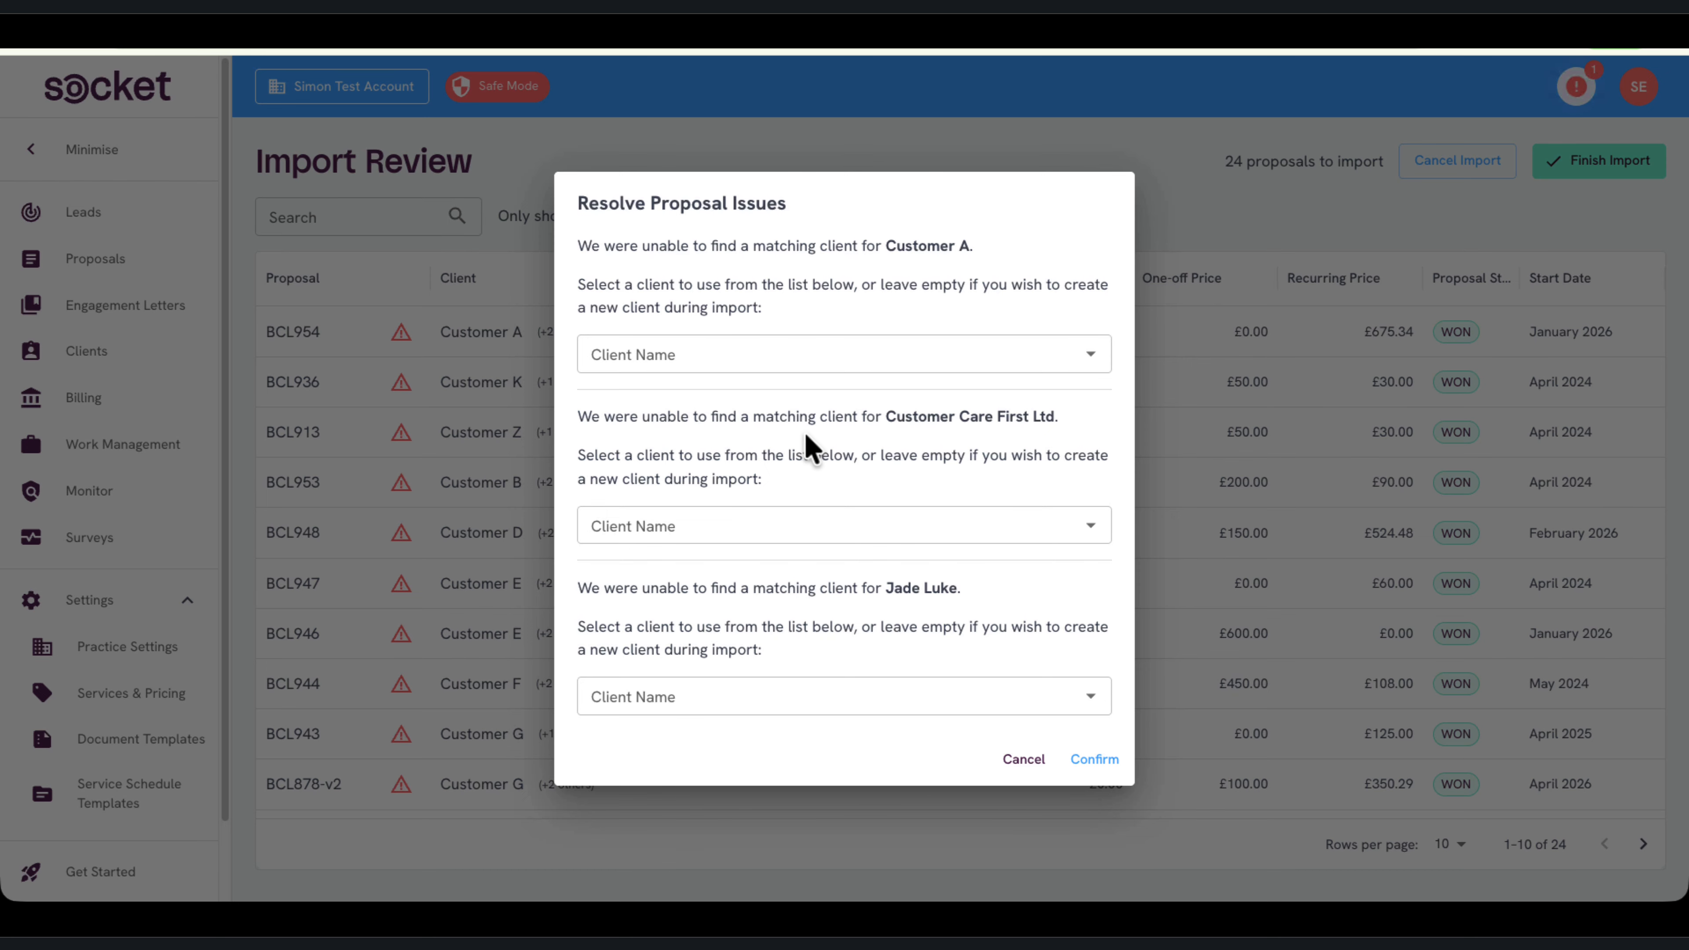
pyautogui.click(781, 362)
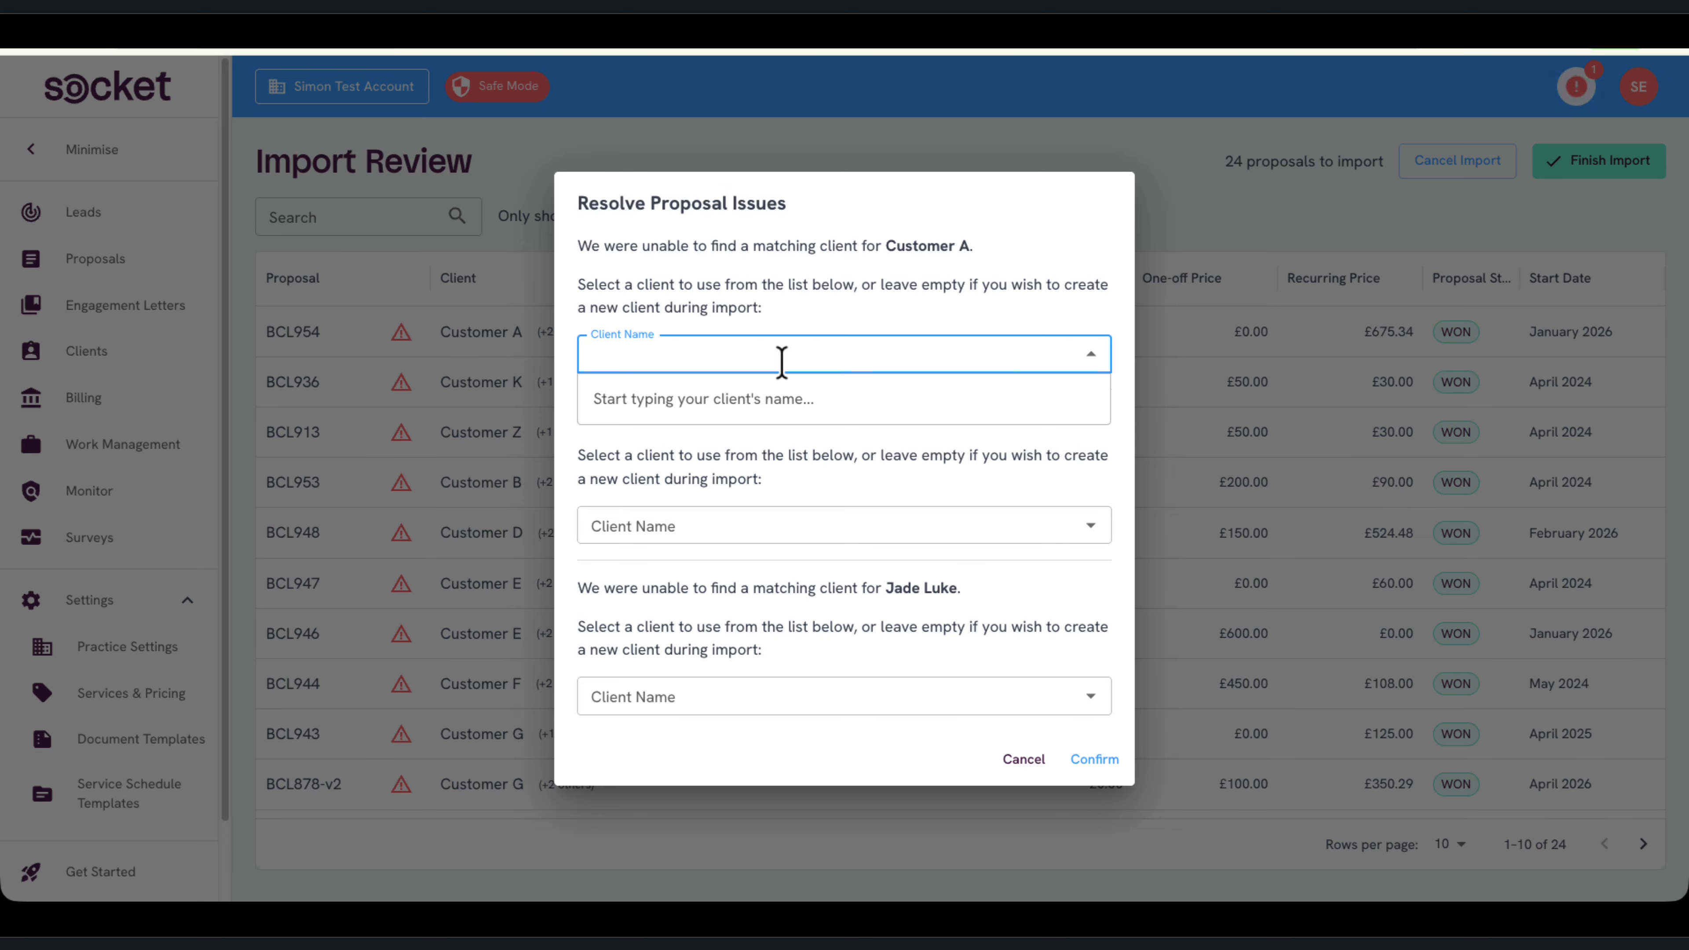
pyautogui.click(811, 454)
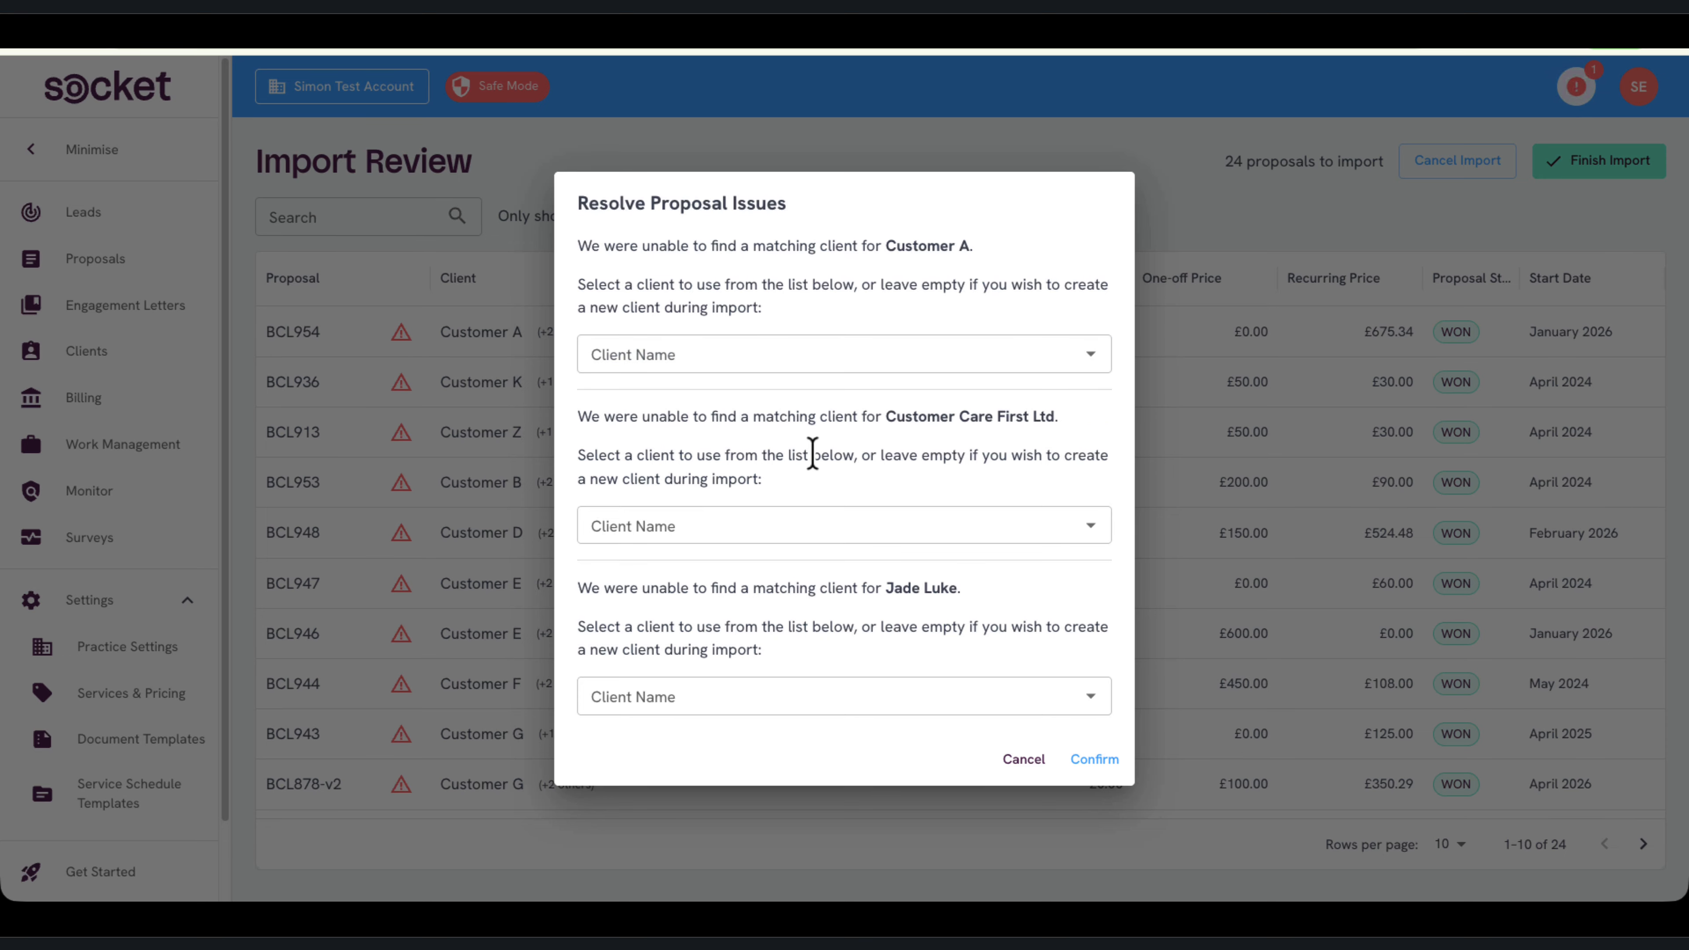
pyautogui.press('Escape')
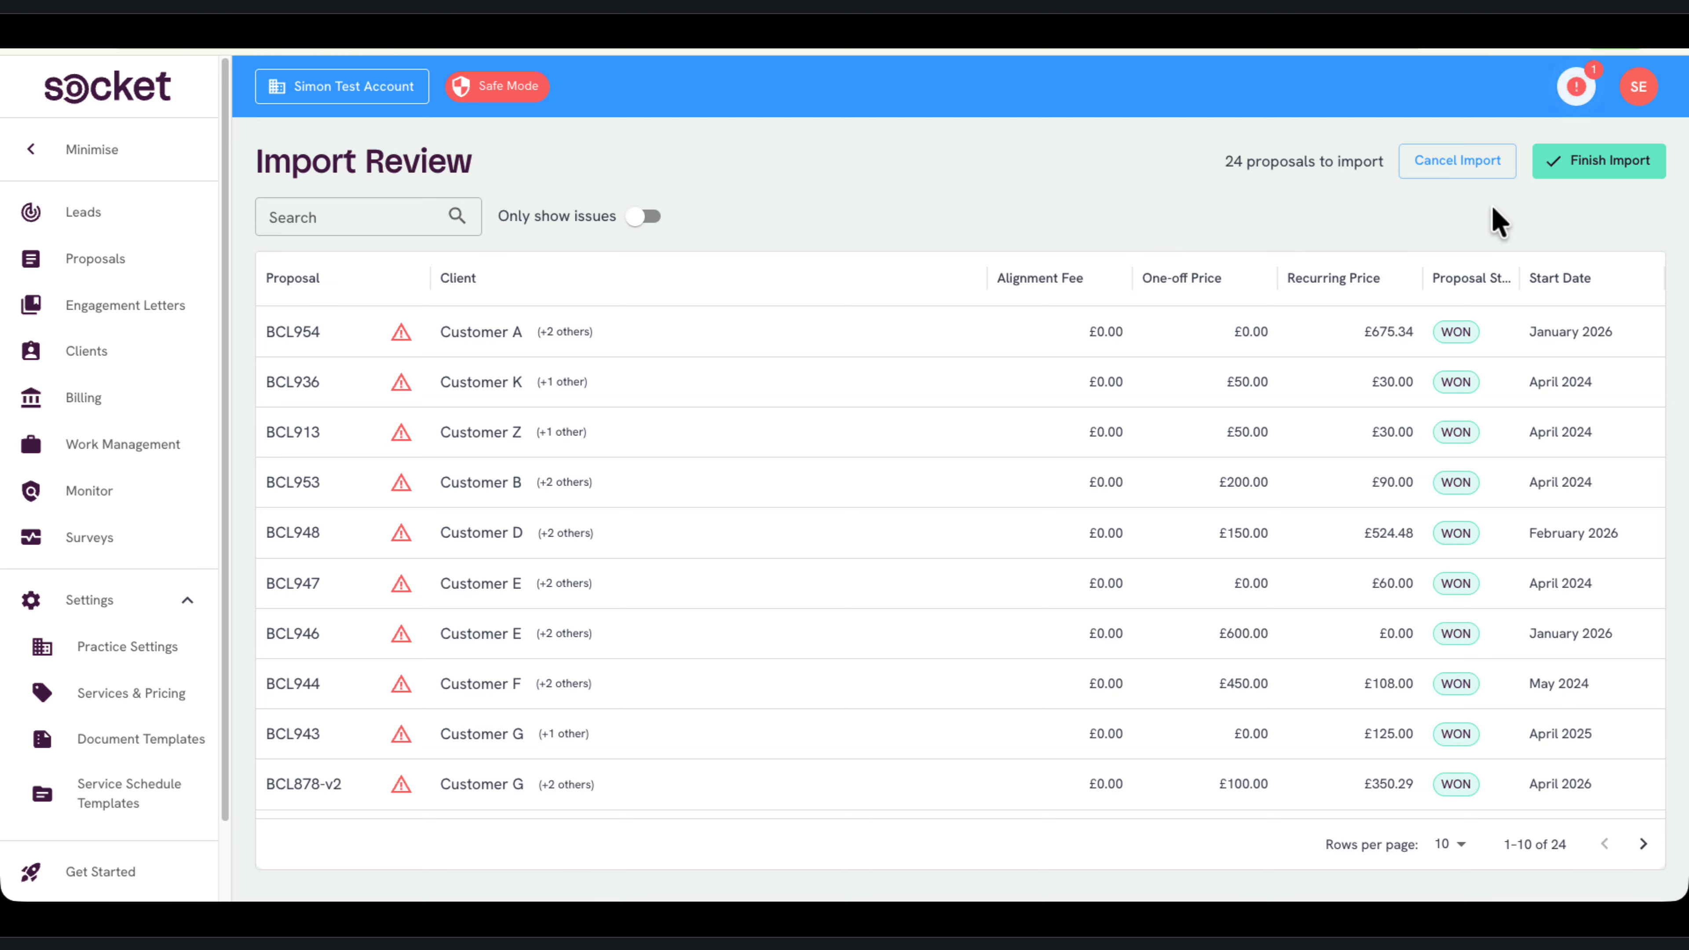
pyautogui.click(1580, 181)
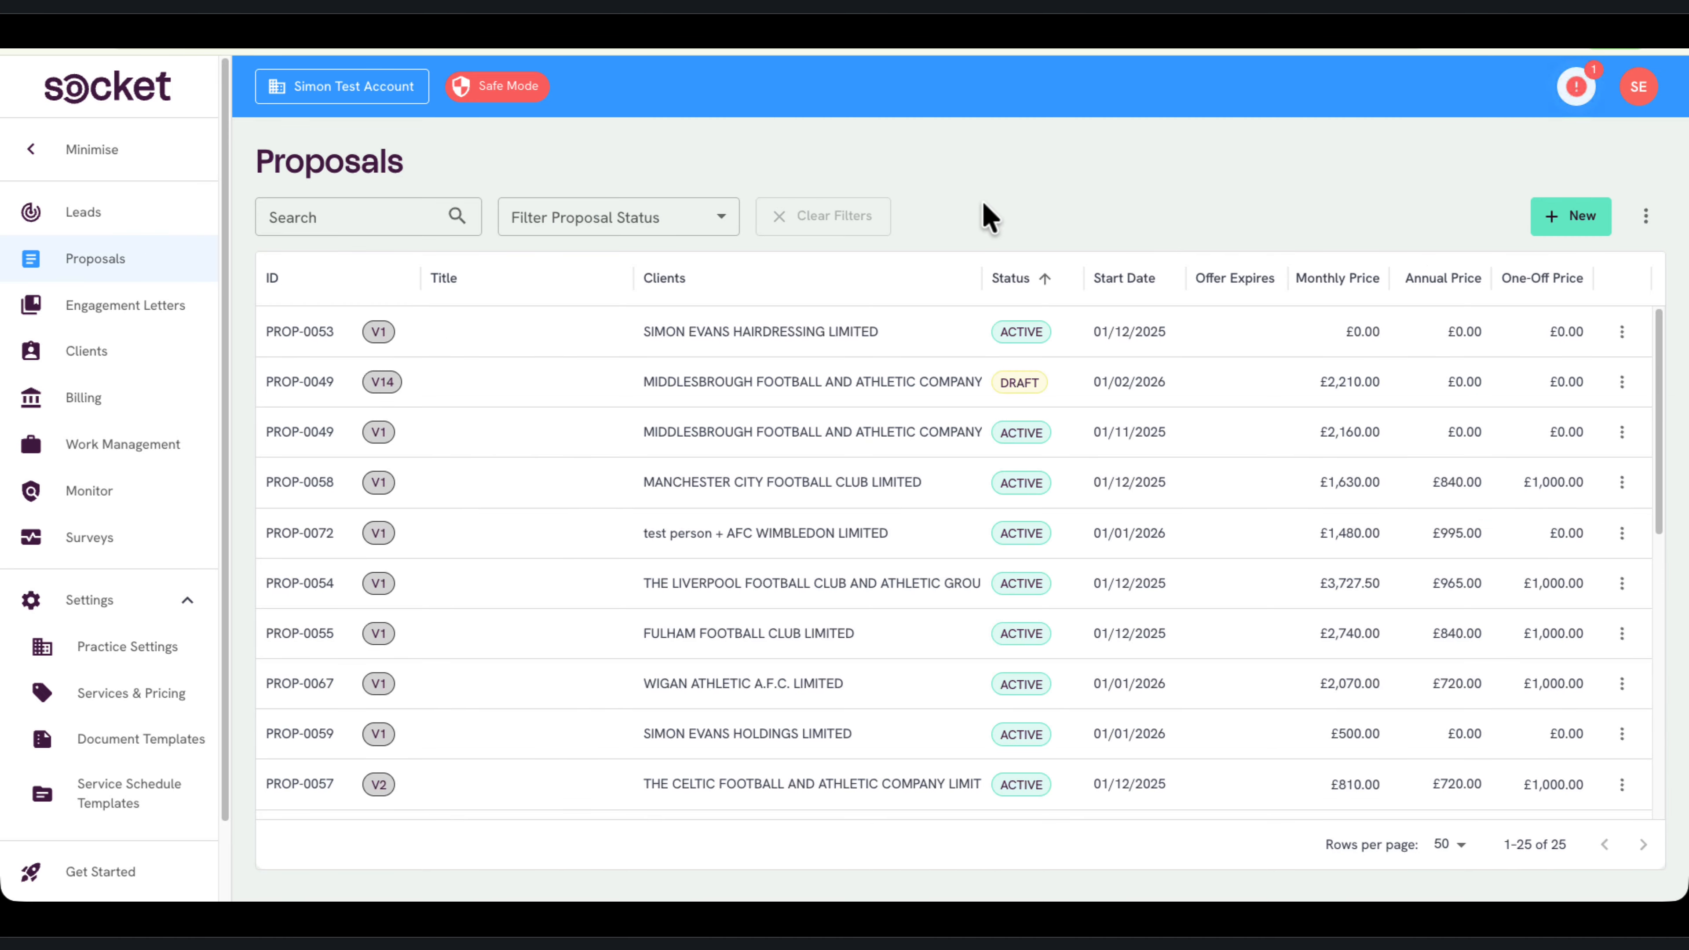